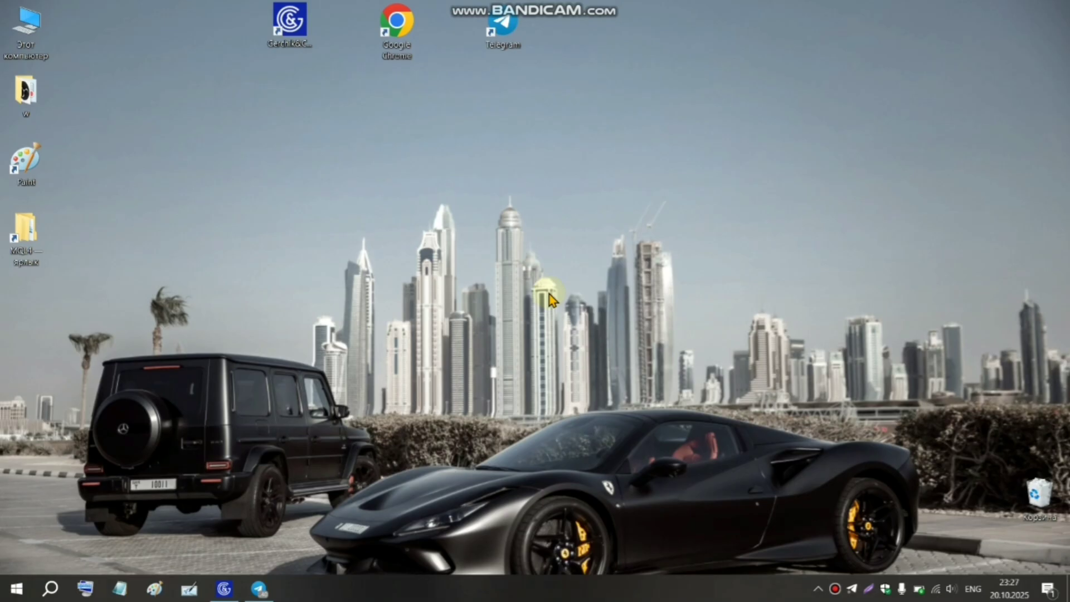
Copy the file 1.1v Yordamchim.ex4 from Telegram's Saved Messages onto the desktop and minimize Telegram
{"action": "double_click", "coordinate": [502, 28]}
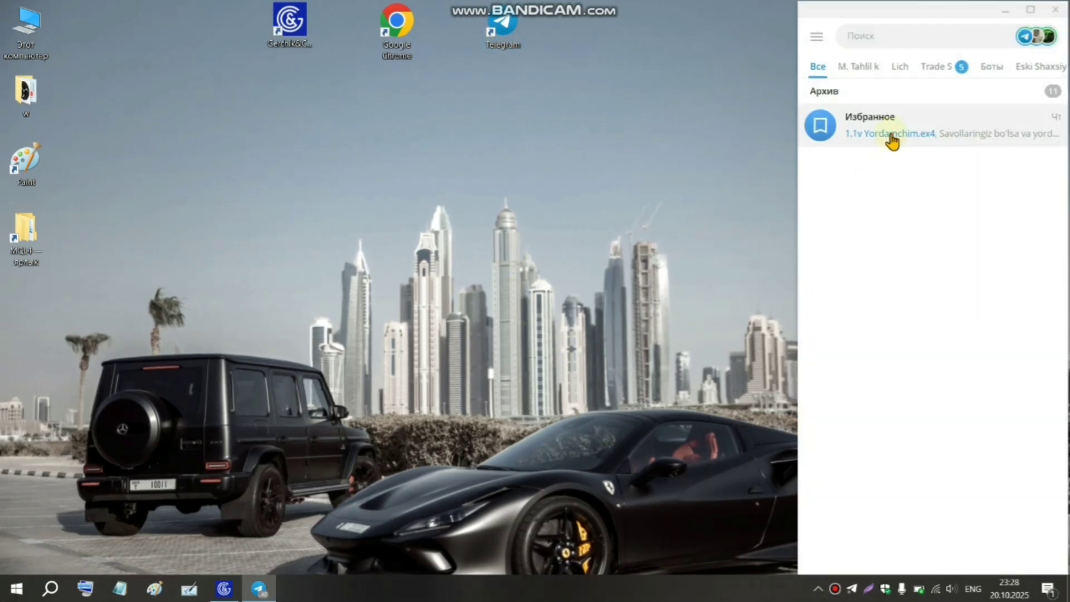
{"action": "left_click", "coordinate": [891, 134]}
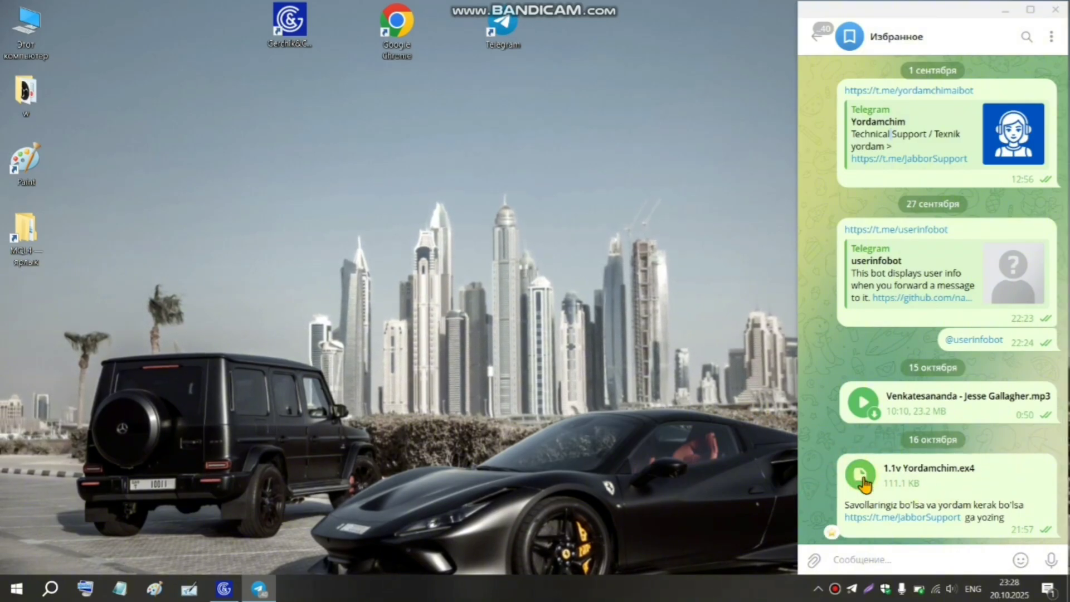
{"action": "left_click_drag", "start_coordinate": [865, 484], "coordinate": [741, 241]}
{"action": "left_click_drag", "start_coordinate": [728, 81], "coordinate": [717, 78]}
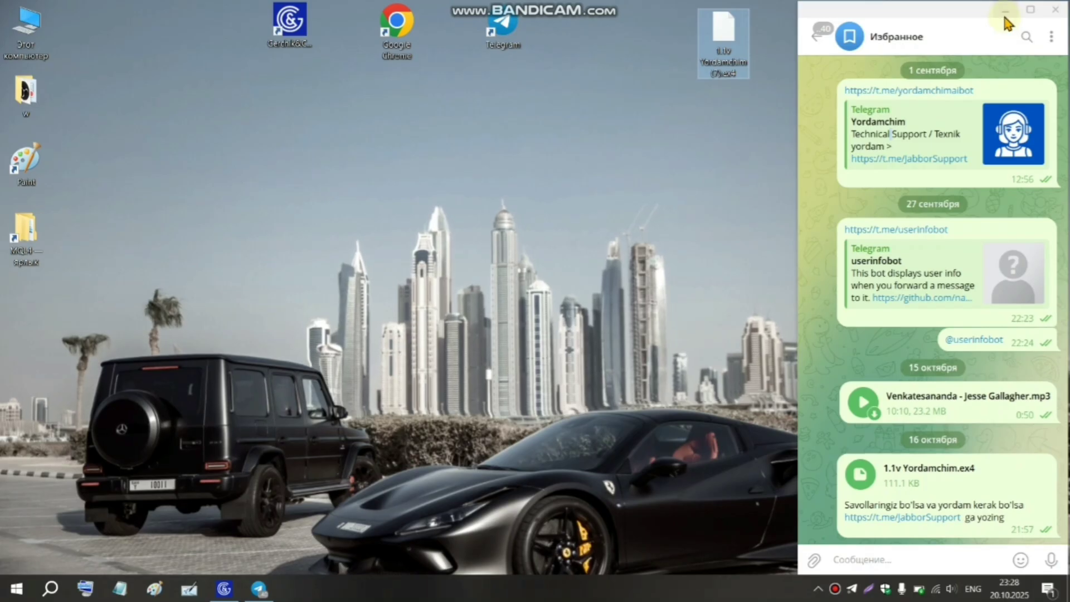
{"action": "left_click", "coordinate": [819, 35]}
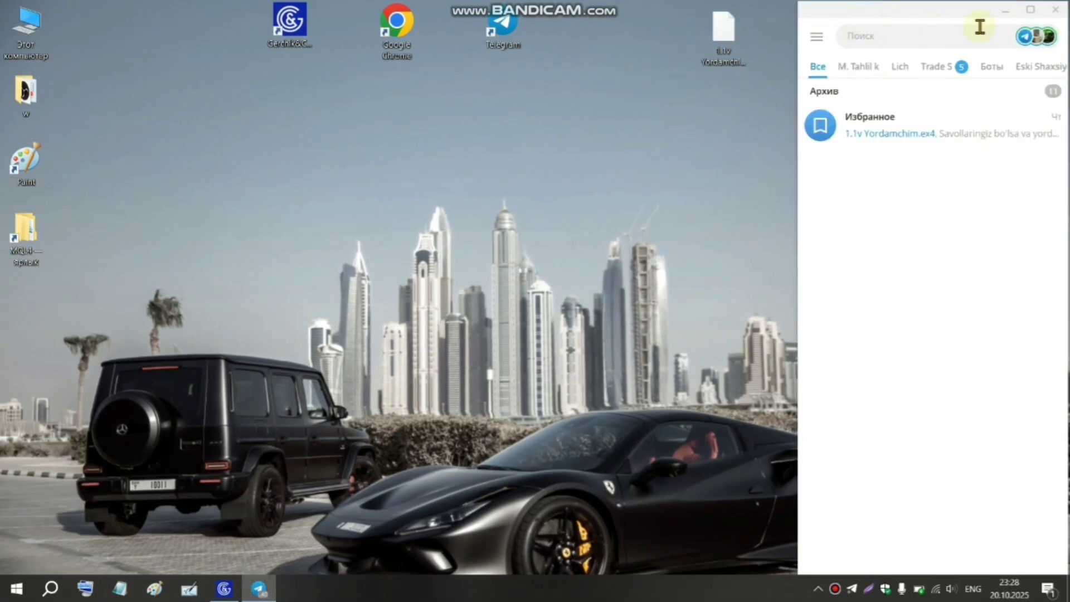
{"action": "left_click", "coordinate": [1007, 10]}
{"action": "left_click_drag", "start_coordinate": [723, 30], "coordinate": [954, 49]}
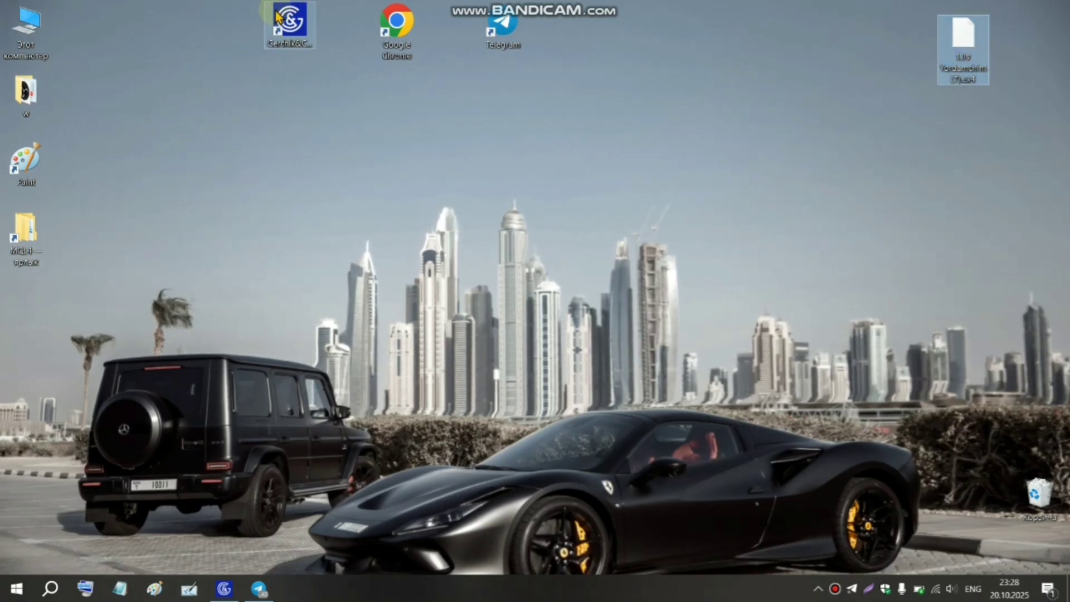
Switch to the Gerchik&Co trading terminal, open its data folder and go to the MQL4\Experts subfolder
{"action": "left_click", "coordinate": [296, 38]}
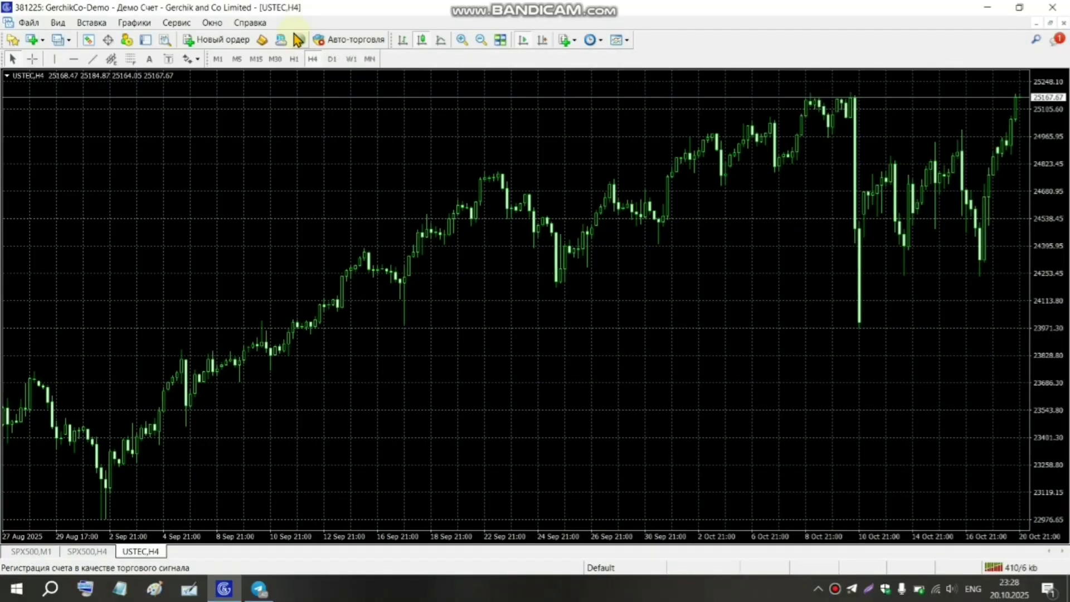
{"action": "left_click", "coordinate": [398, 168]}
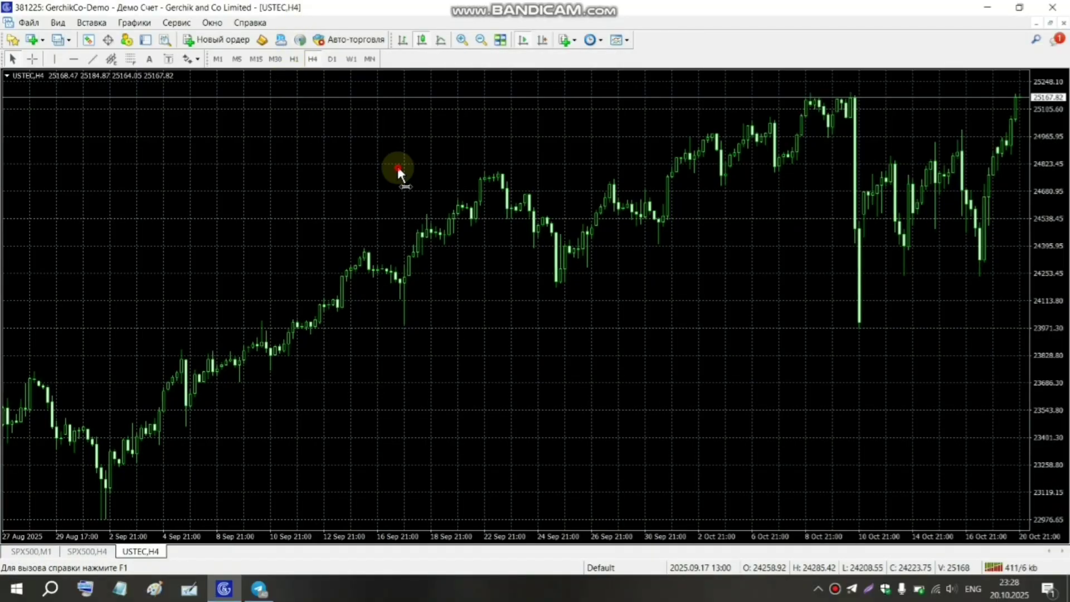
{"action": "left_click", "coordinate": [25, 24]}
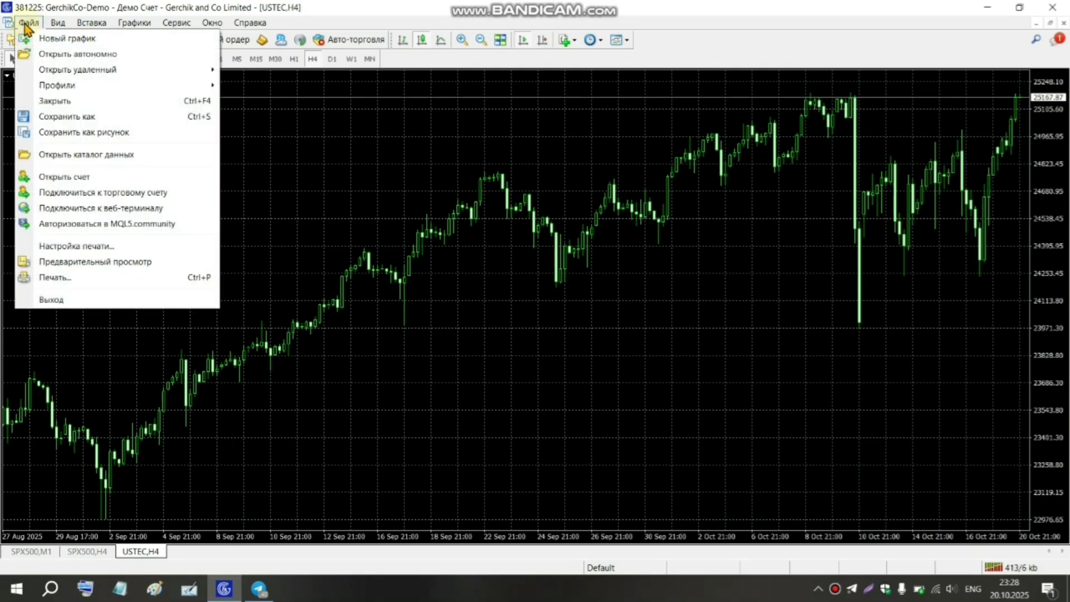
{"action": "left_click", "coordinate": [87, 156]}
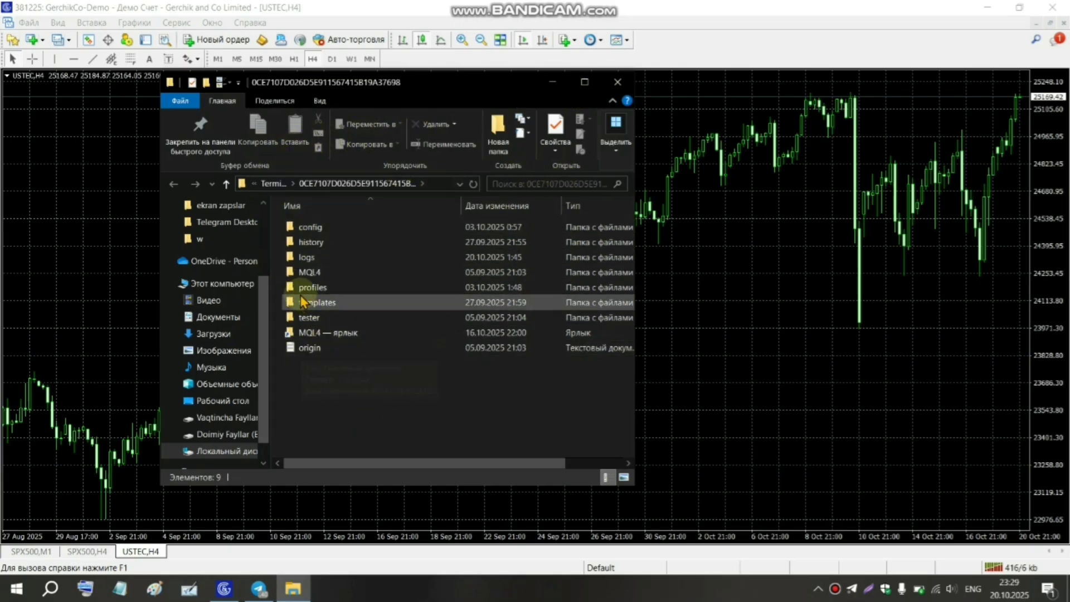
{"action": "mouse_move", "coordinate": [308, 283]}
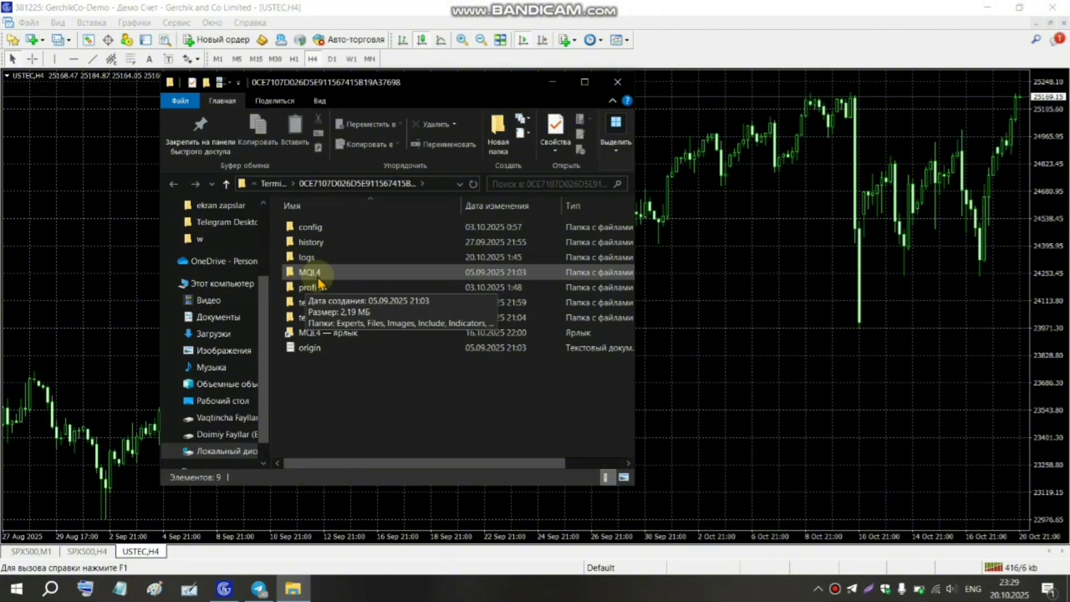
{"action": "double_click", "coordinate": [333, 273]}
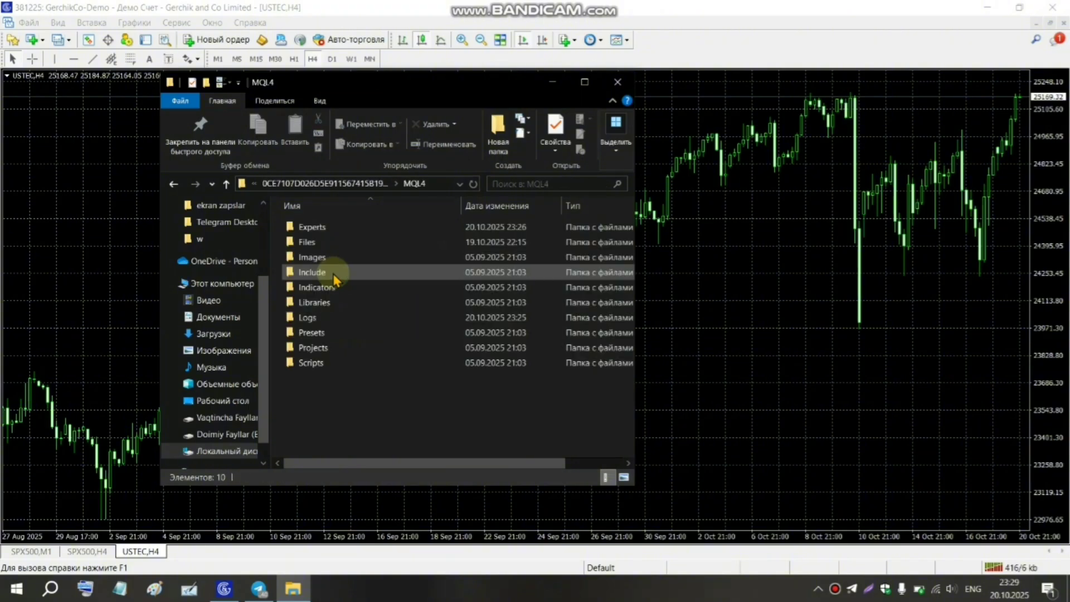
{"action": "double_click", "coordinate": [345, 228]}
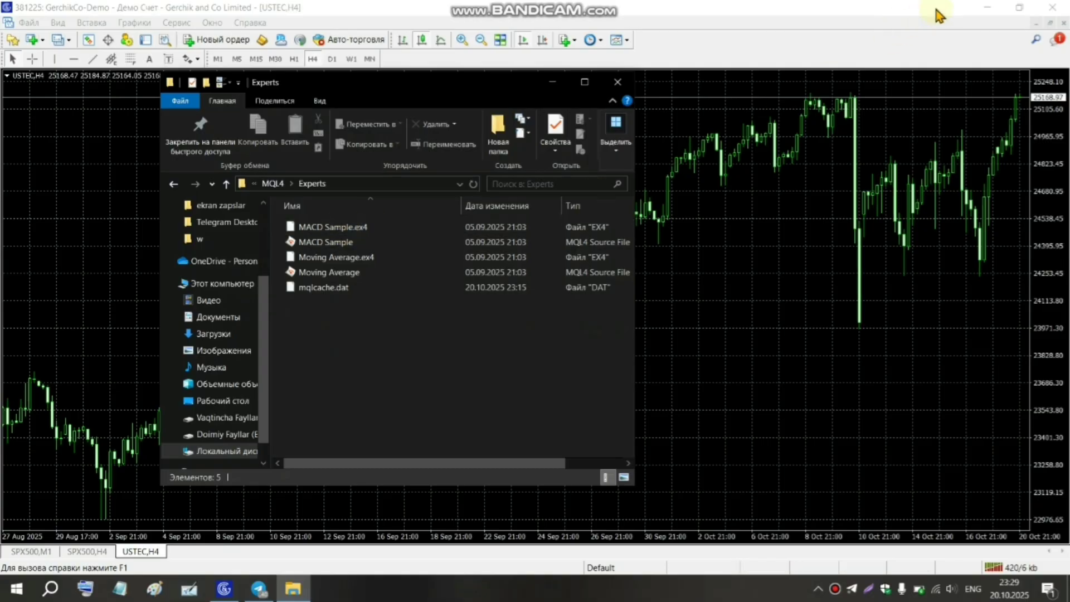
Move the 1.1v Yordamchim (7).ex4 file from the desktop into the Experts folder and close the folder window
{"action": "left_click", "coordinate": [981, 7]}
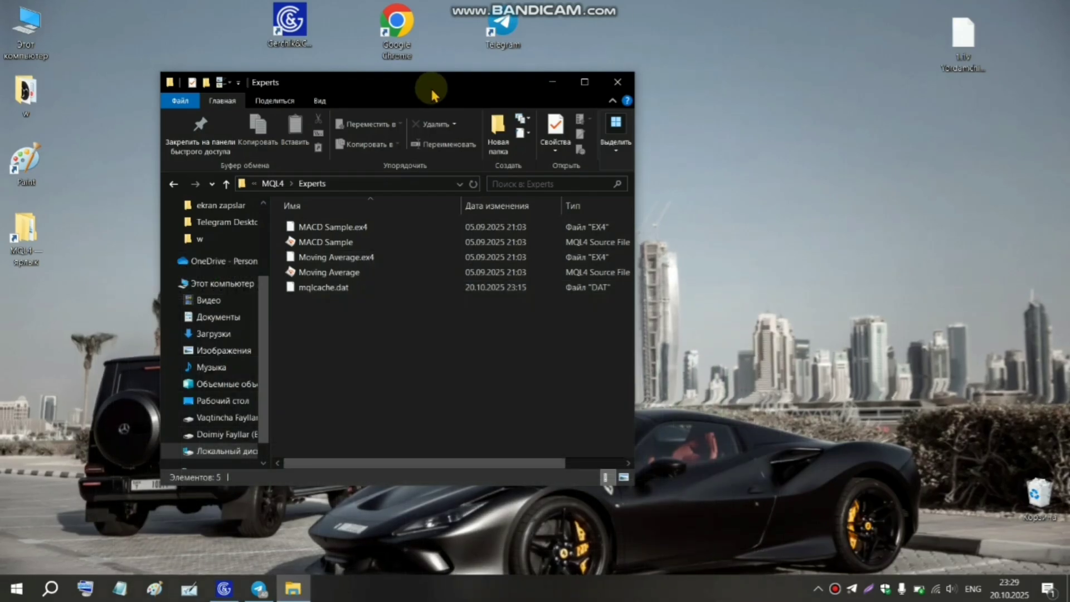
{"action": "left_click_drag", "start_coordinate": [431, 86], "coordinate": [380, 43]}
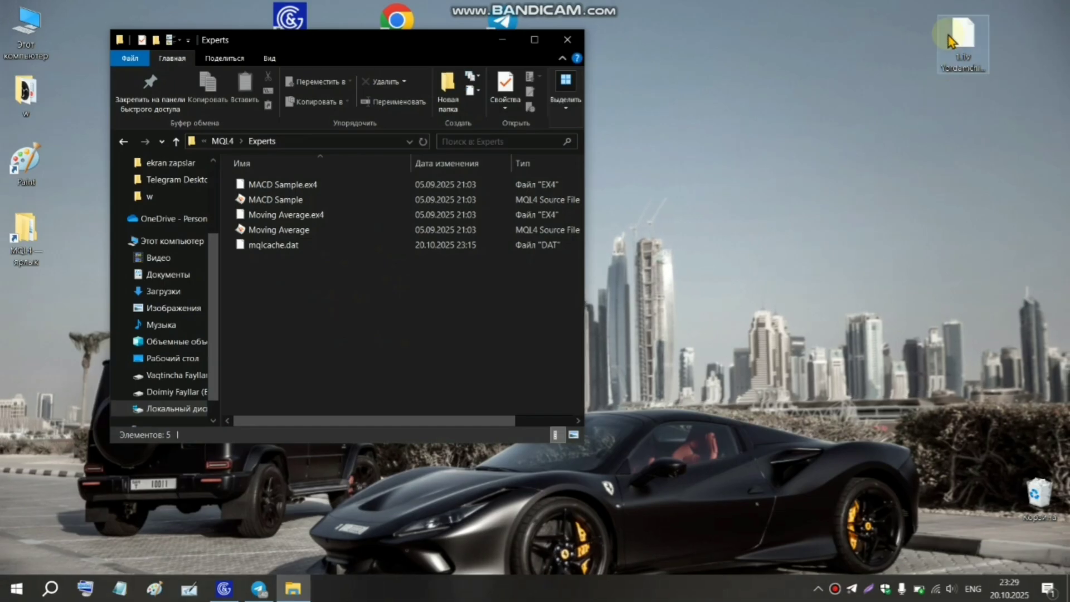
{"action": "left_click_drag", "start_coordinate": [958, 42], "coordinate": [319, 335]}
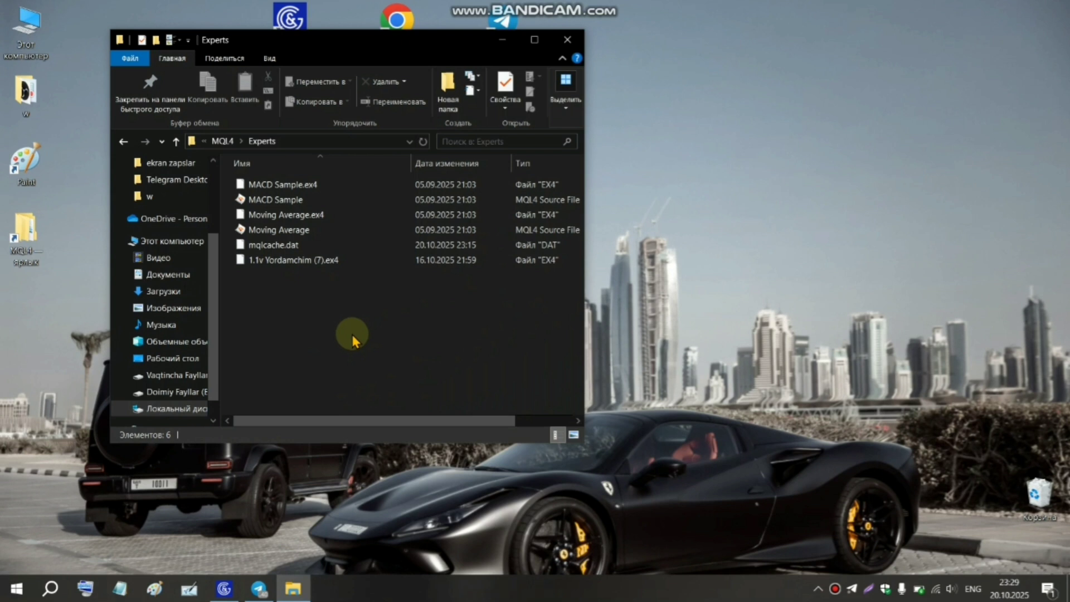
{"action": "left_click", "coordinate": [562, 41]}
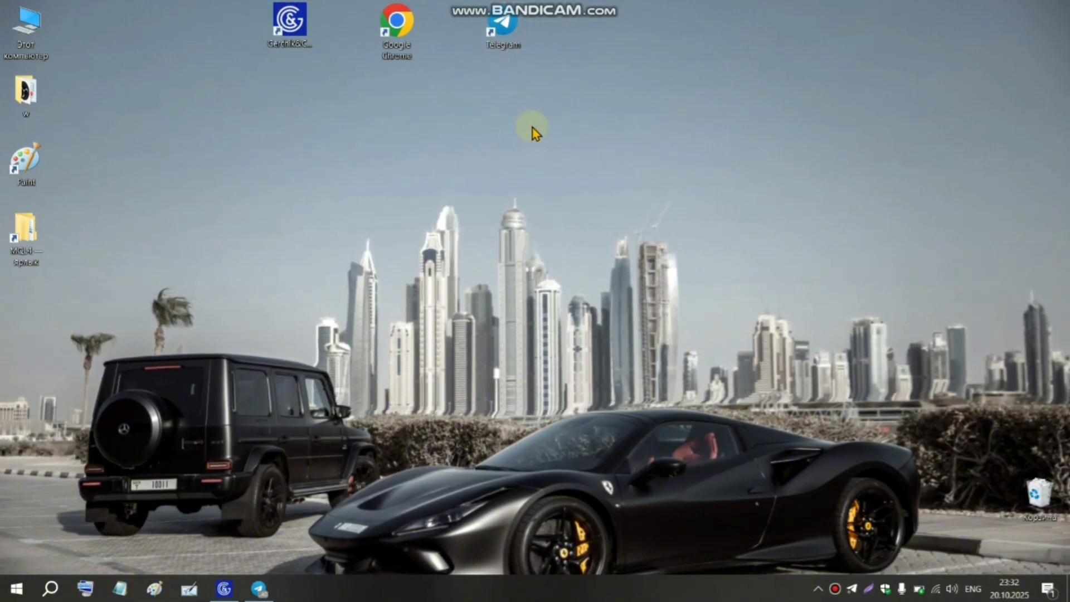
Place the Gerchik&Co terminal beside the Telegram window and display the SPX500,M1 chart
{"action": "double_click", "coordinate": [504, 31]}
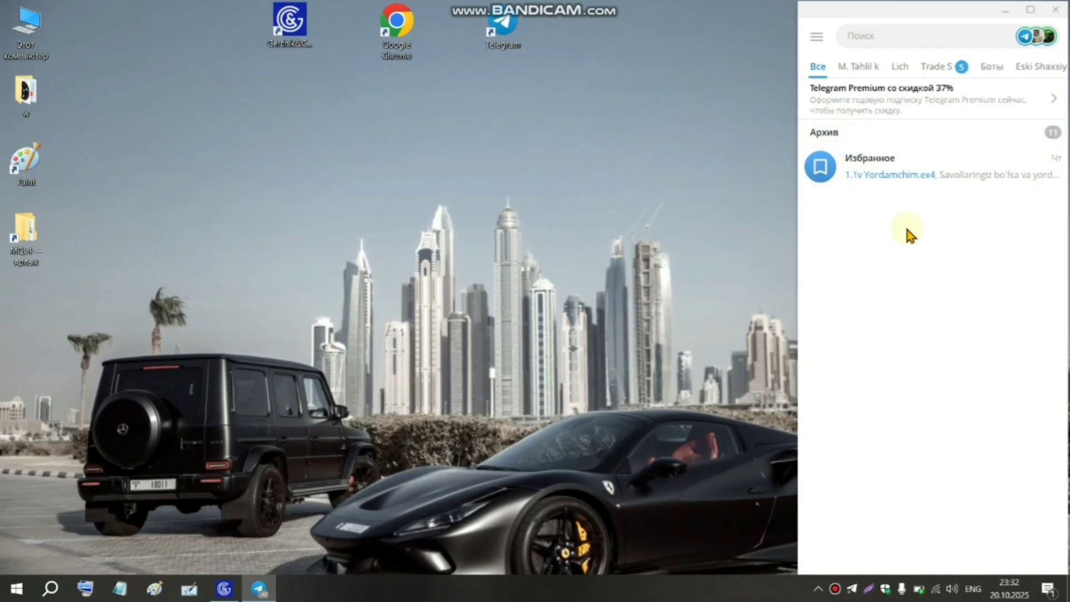
{"action": "double_click", "coordinate": [299, 40]}
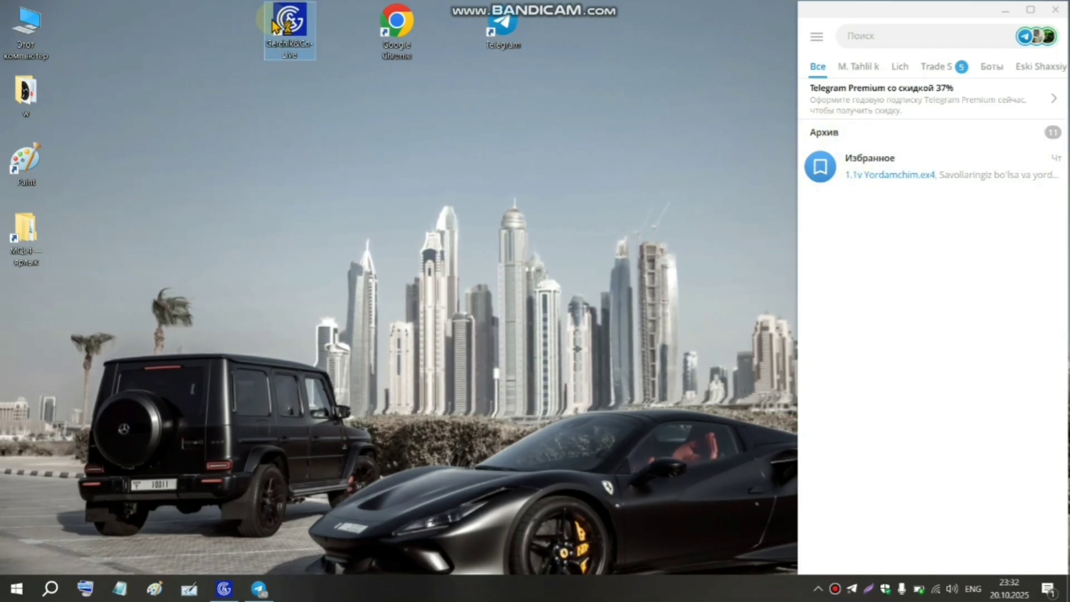
{"action": "left_click", "coordinate": [1019, 8]}
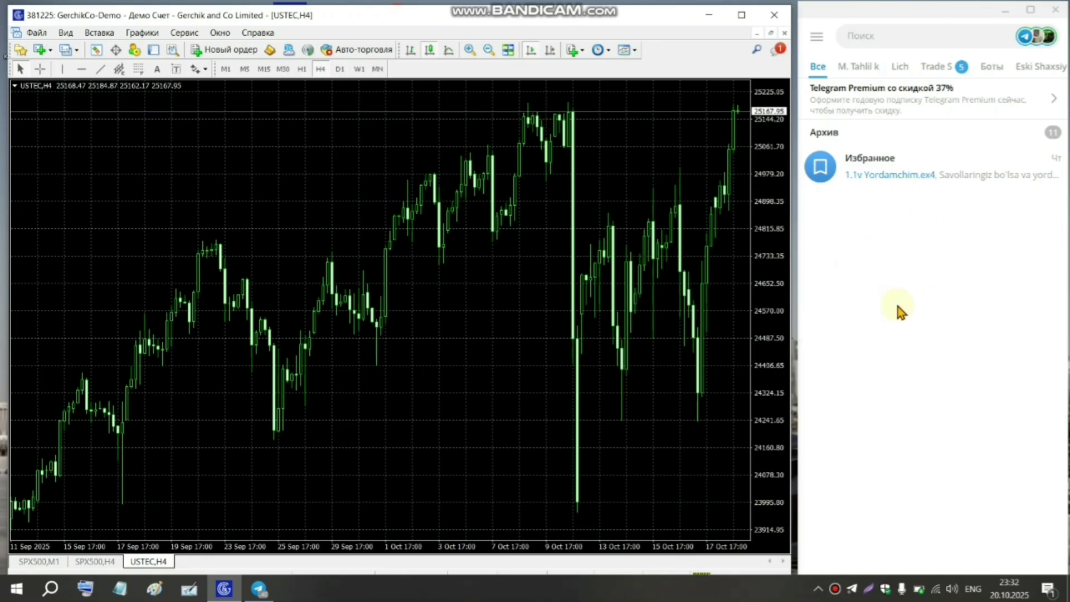
{"action": "left_click", "coordinate": [46, 558]}
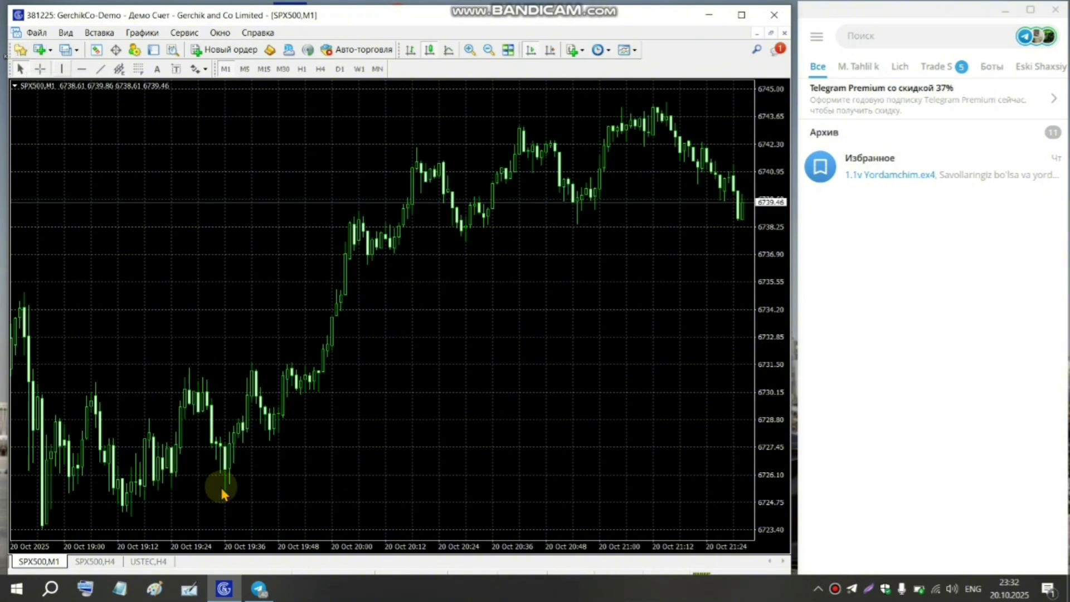
Show the terminal's Navigator with the help of the on-screen keyboard, and close the keyboard
{"action": "left_click", "coordinate": [86, 590]}
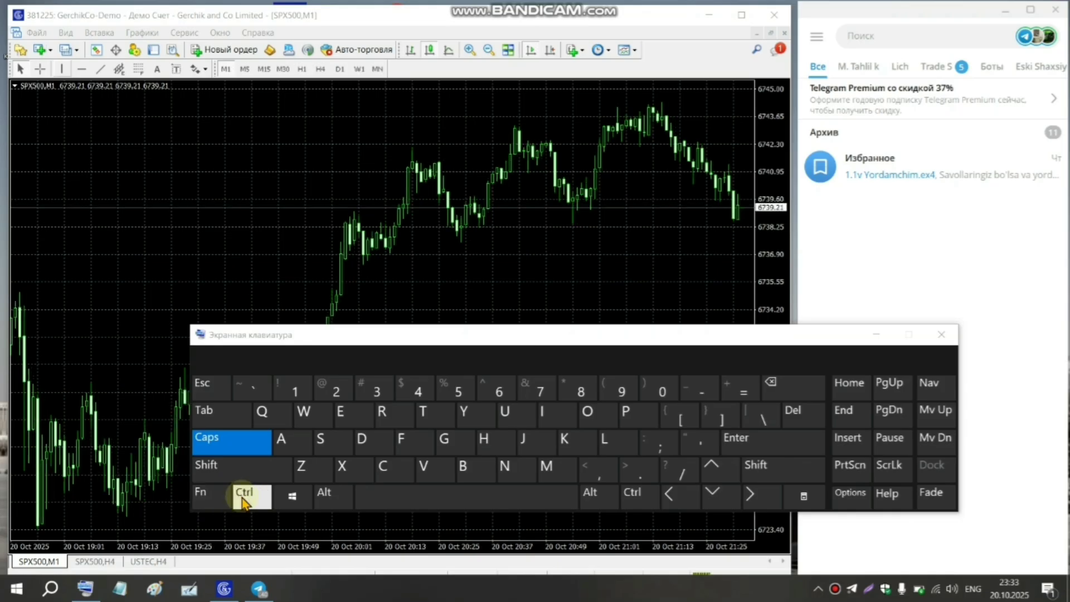
{"action": "left_click", "coordinate": [244, 498]}
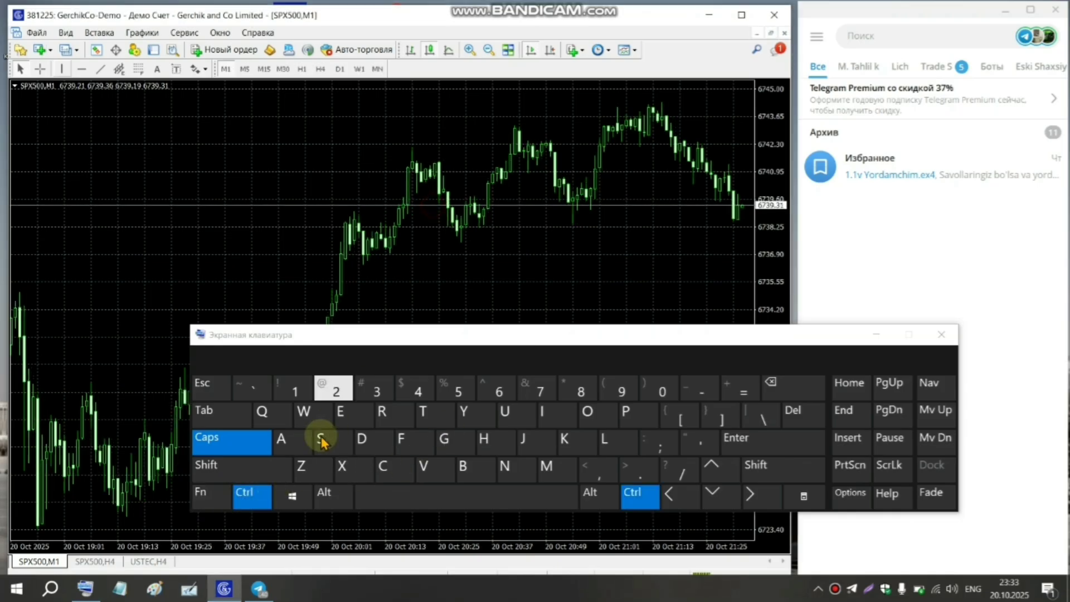
{"action": "left_click", "coordinate": [506, 475]}
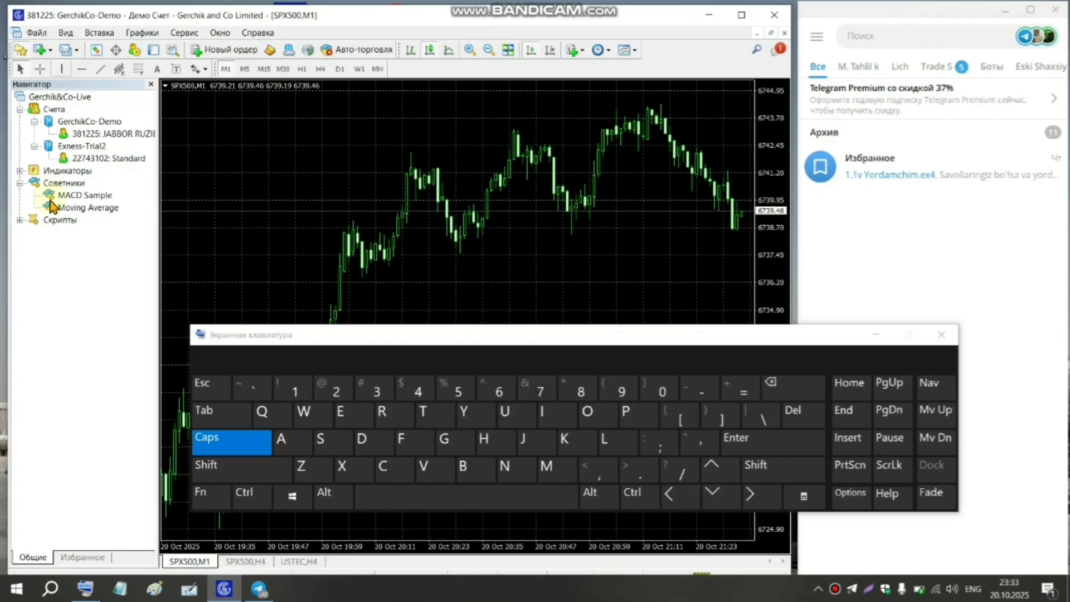
{"action": "left_click", "coordinate": [254, 494]}
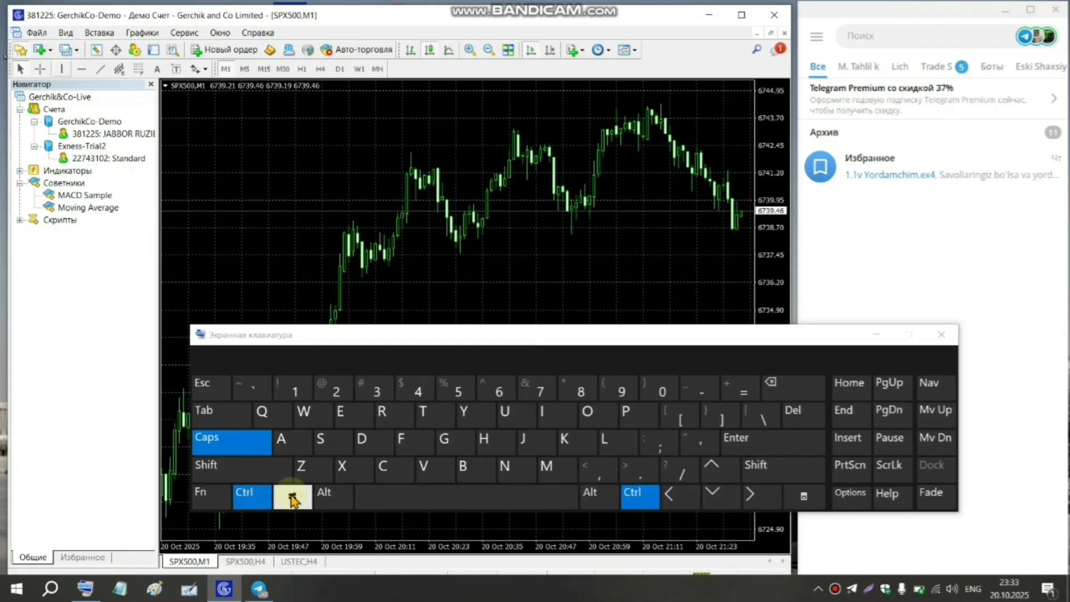
{"action": "left_click", "coordinate": [506, 470]}
{"action": "left_click", "coordinate": [252, 493]}
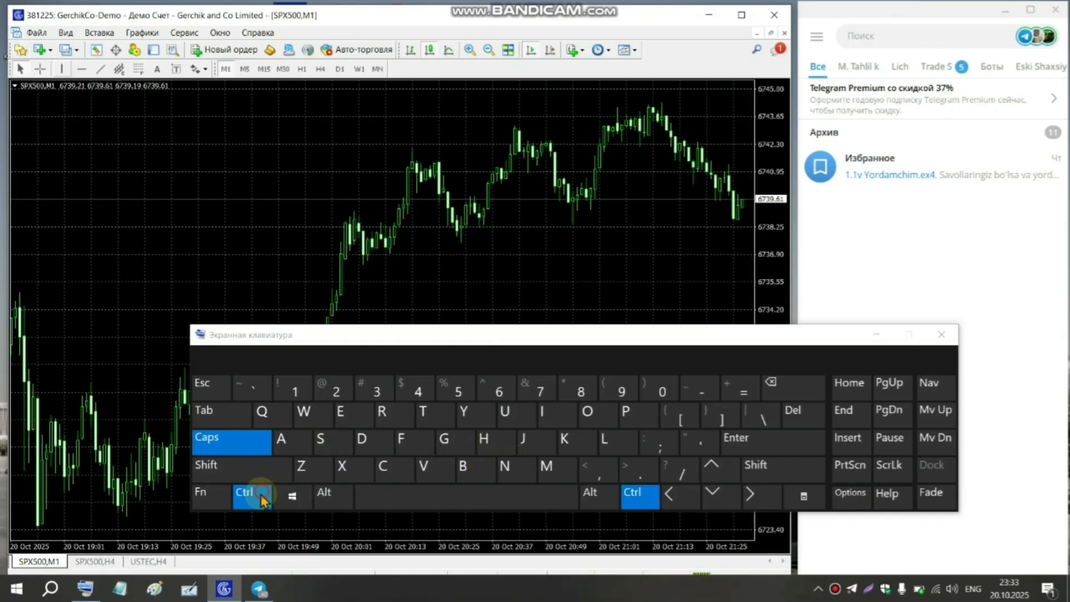
{"action": "left_click", "coordinate": [504, 470]}
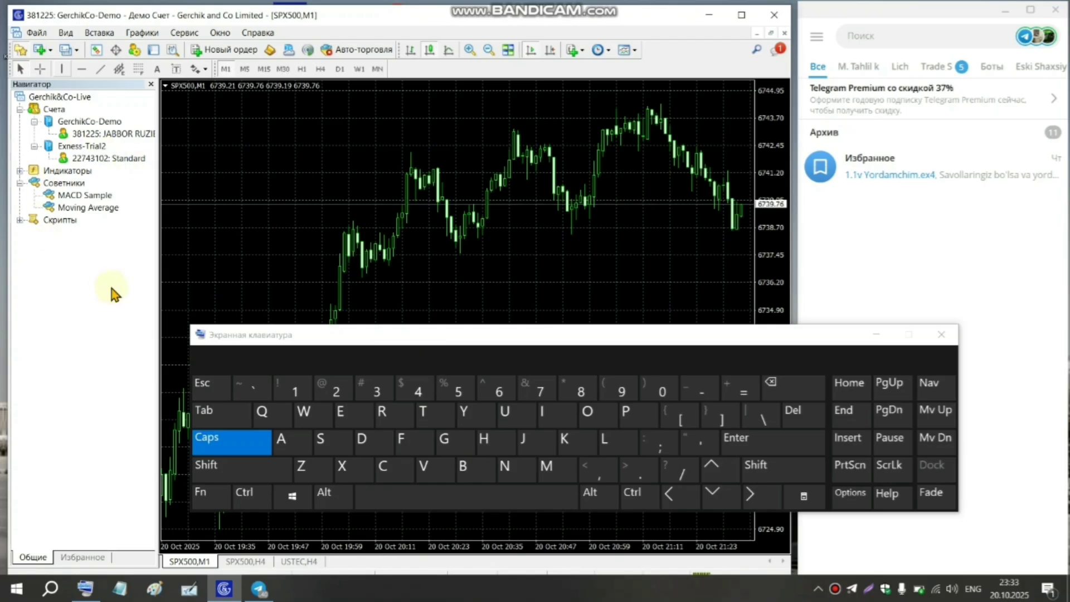
{"action": "left_click", "coordinate": [942, 336]}
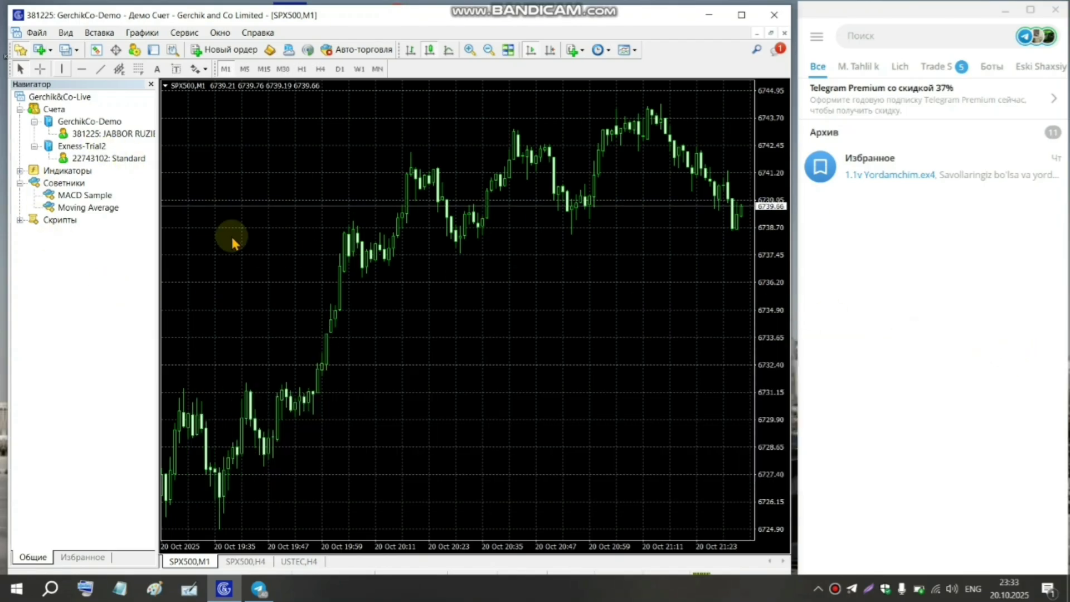
Refresh the expert advisors list in the Navigator and select 1.1v Yordamchim (7)
{"action": "right_click", "coordinate": [75, 196]}
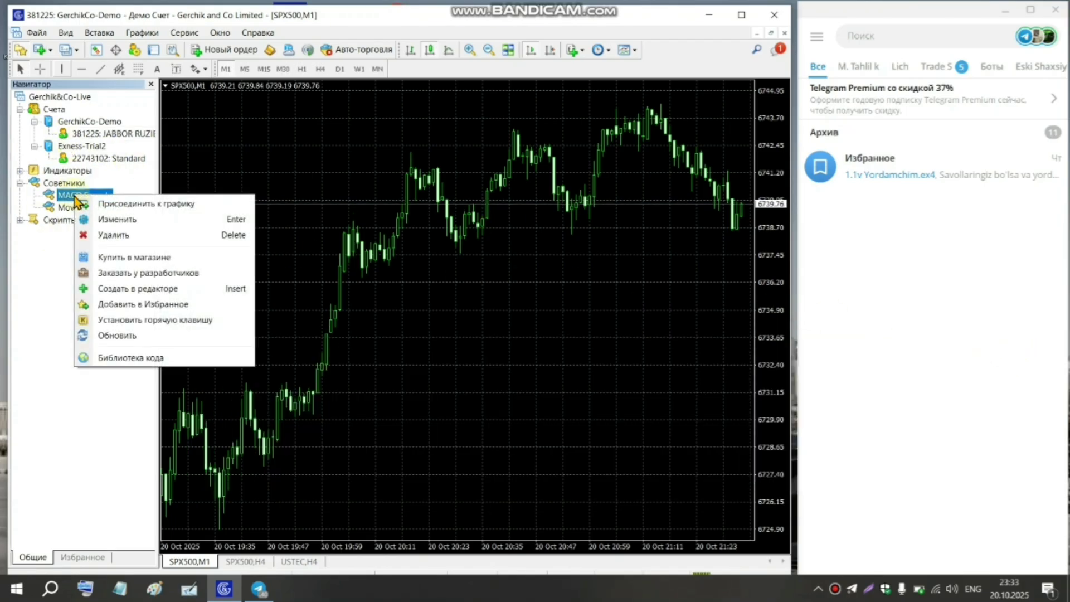
{"action": "left_click", "coordinate": [122, 338]}
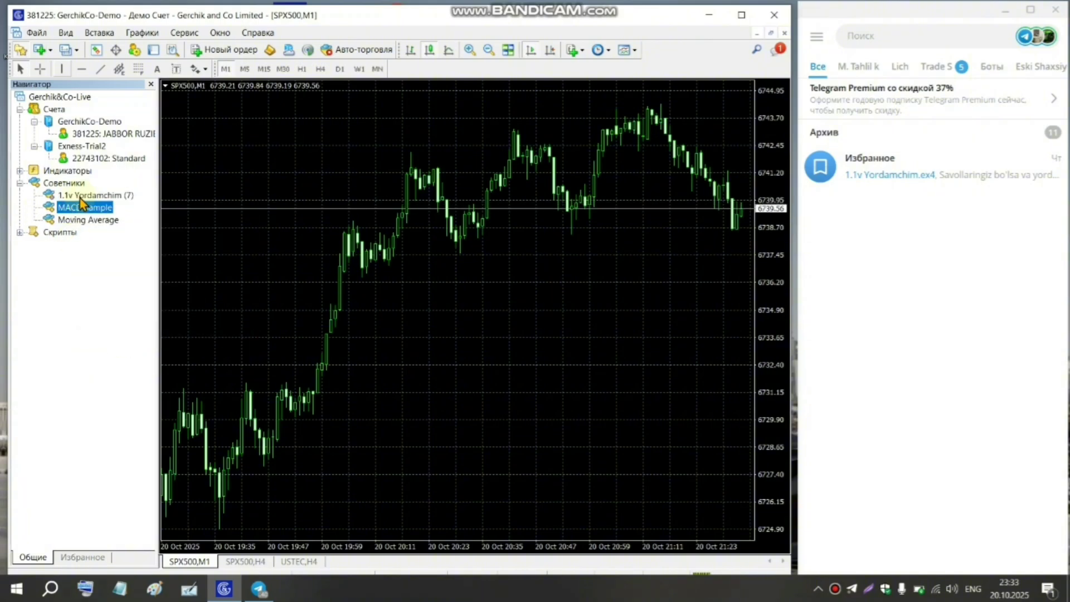
{"action": "left_click", "coordinate": [93, 222]}
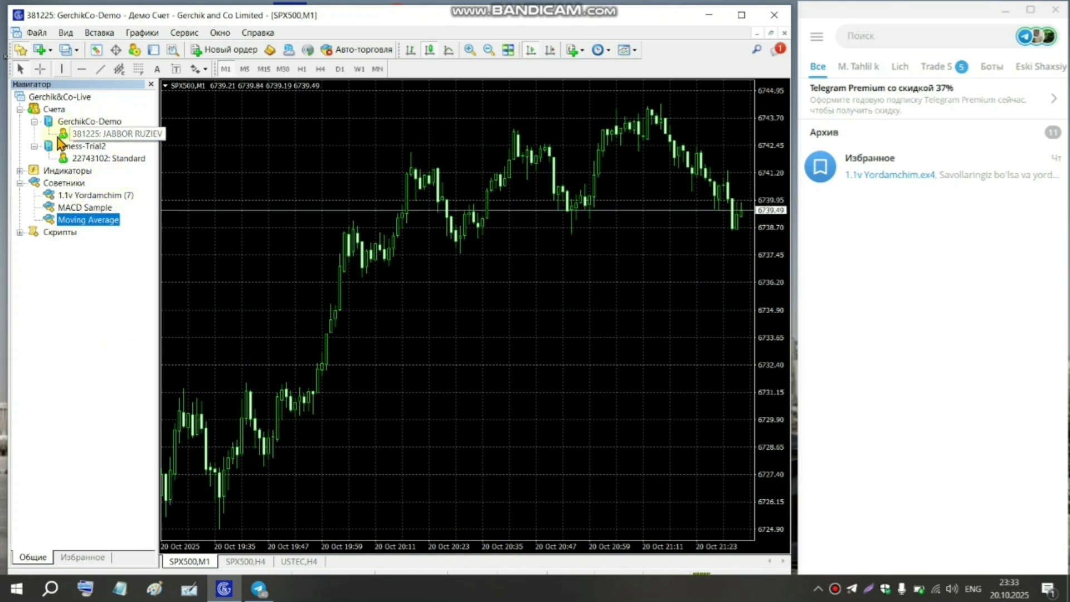
{"action": "left_click", "coordinate": [79, 196]}
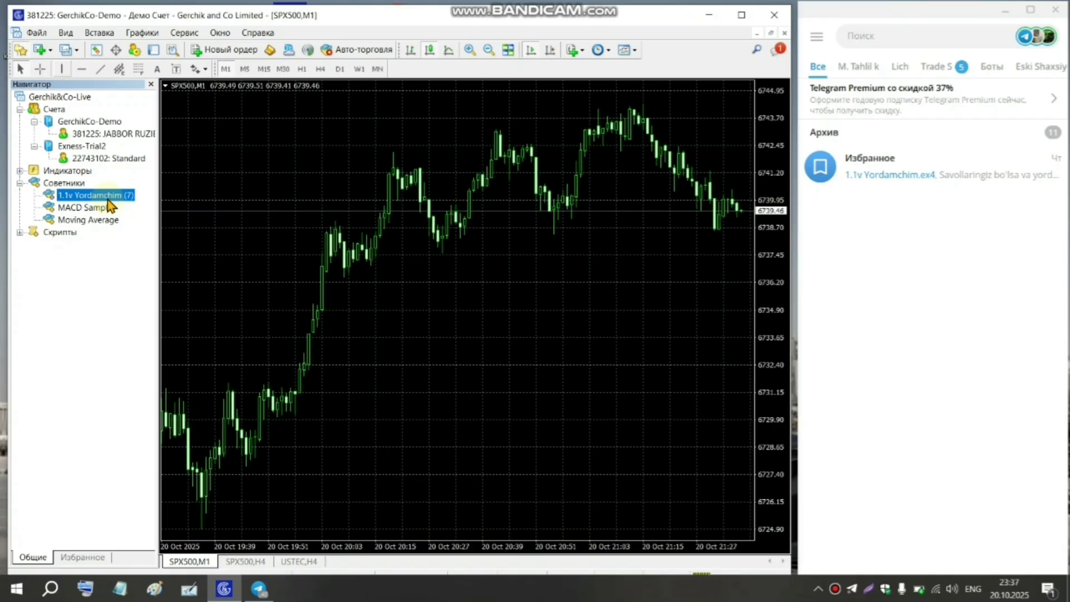
Attach the 1.1v Yordamchim (7) expert to the SPX500,M1 chart and keep alerts allowed in its common settings
{"action": "left_click_drag", "start_coordinate": [109, 197], "coordinate": [387, 273]}
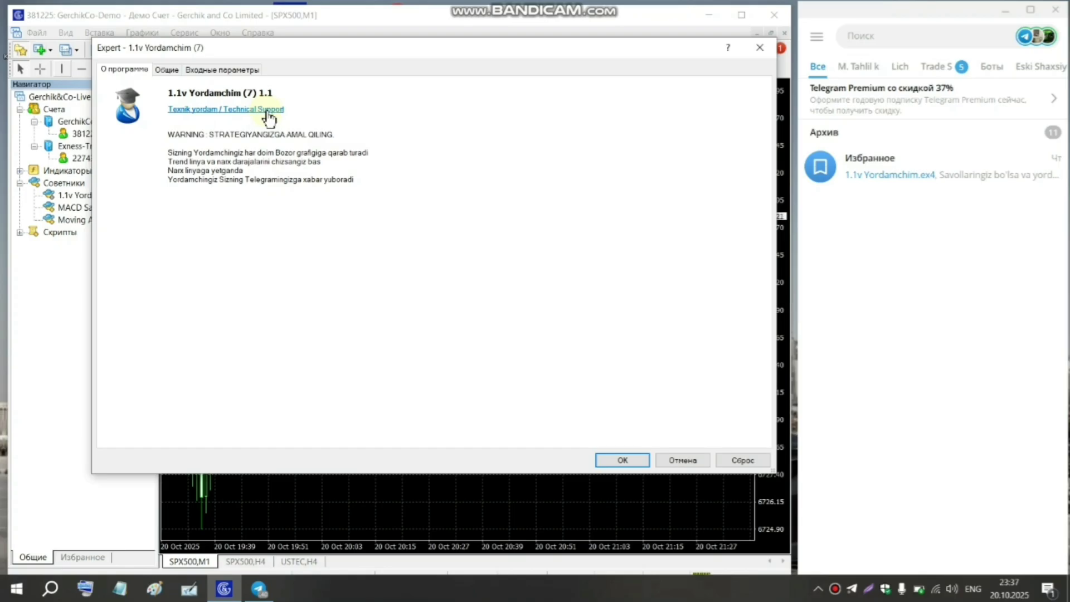
{"action": "left_click", "coordinate": [166, 71]}
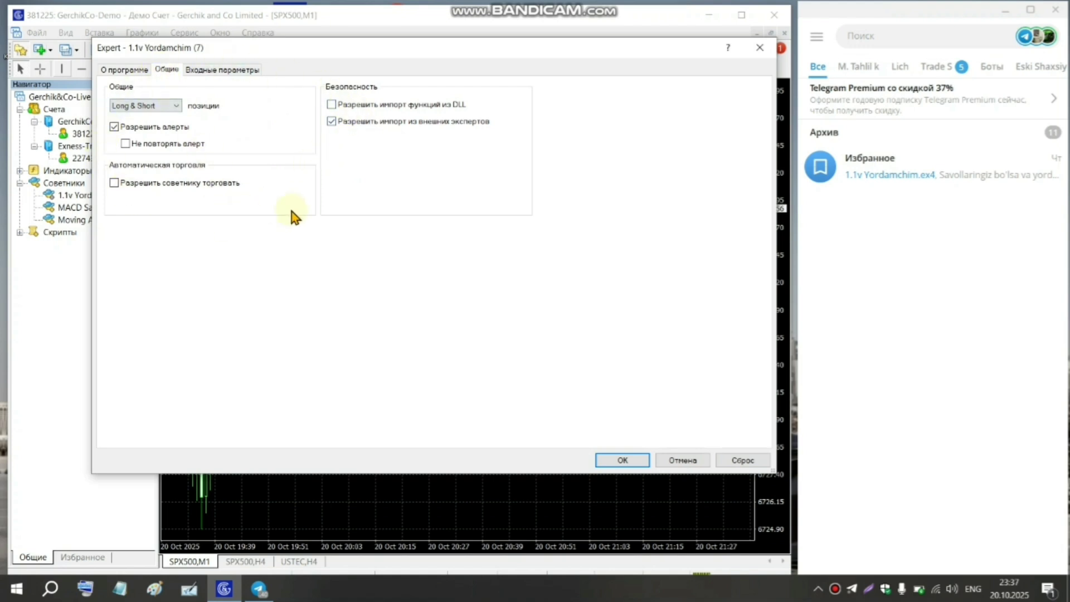
{"action": "left_click", "coordinate": [113, 126]}
{"action": "left_click", "coordinate": [116, 128]}
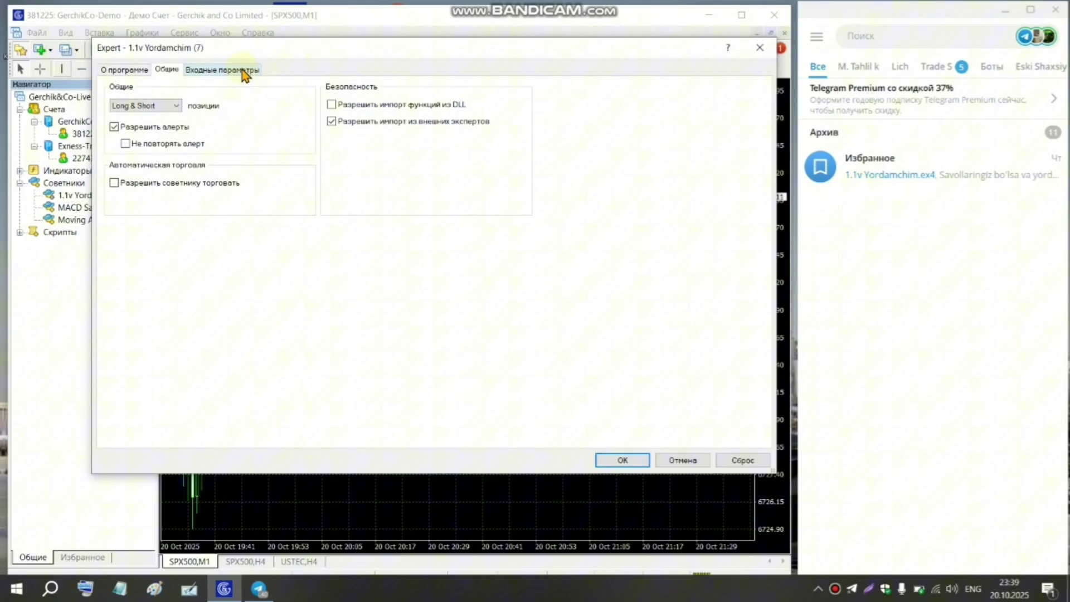
Look through the expert's input parameters and open the Telegram ID value for editing
{"action": "left_click", "coordinate": [242, 69]}
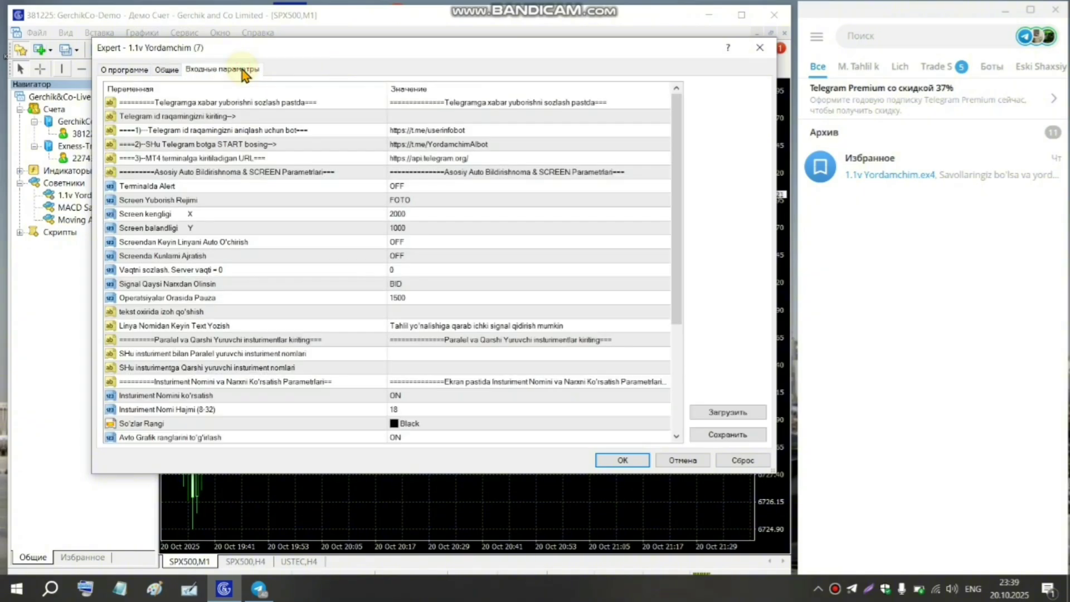
{"action": "scroll", "coordinate": [152, 133], "scroll_direction": "down", "scroll_amount": 4}
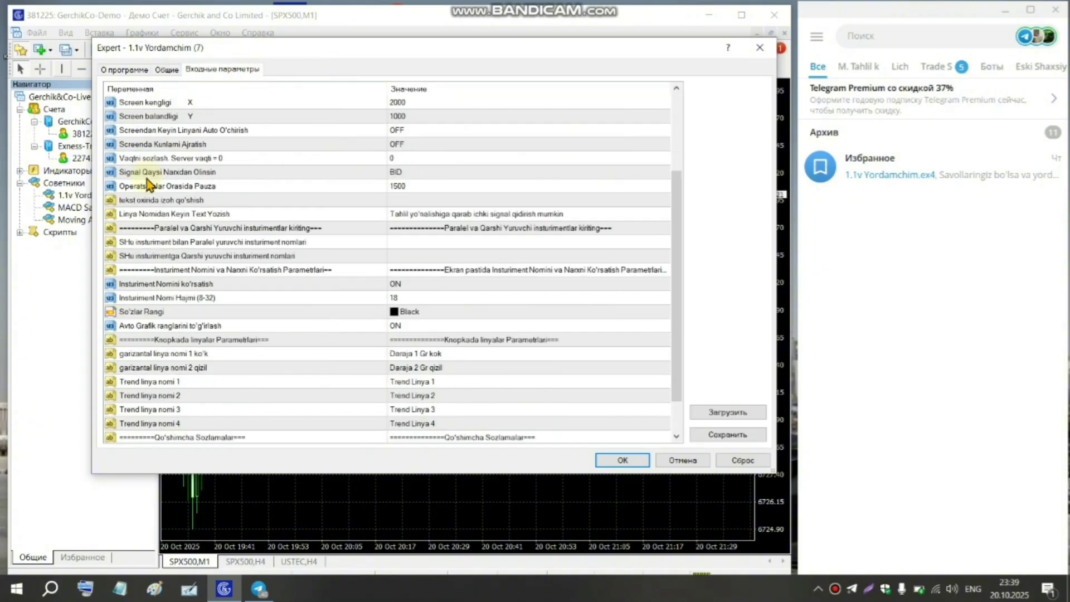
{"action": "scroll", "coordinate": [335, 130], "scroll_direction": "up", "scroll_amount": 4}
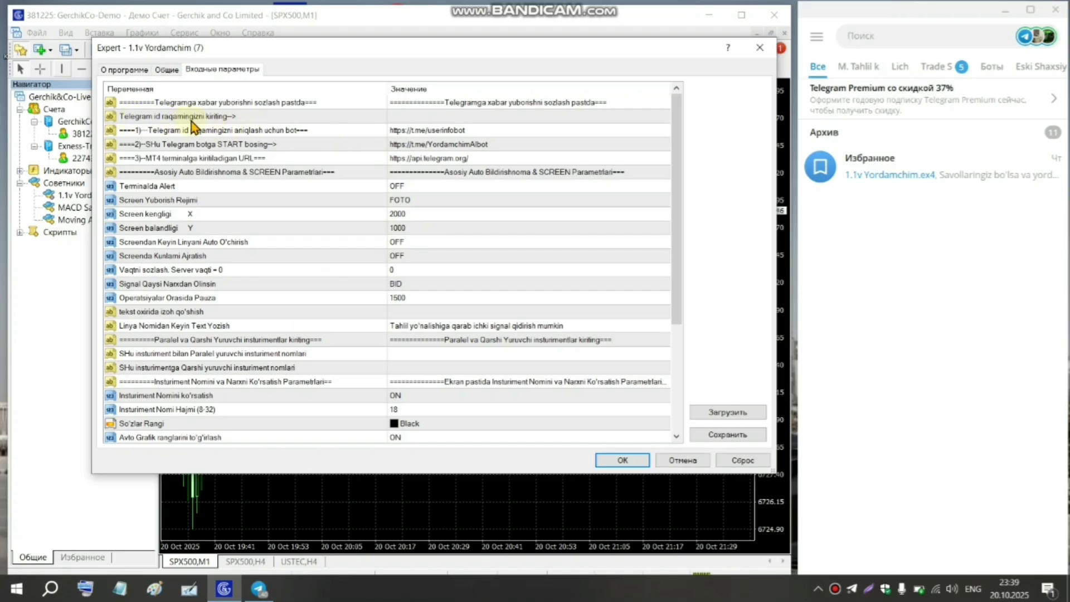
{"action": "double_click", "coordinate": [401, 117]}
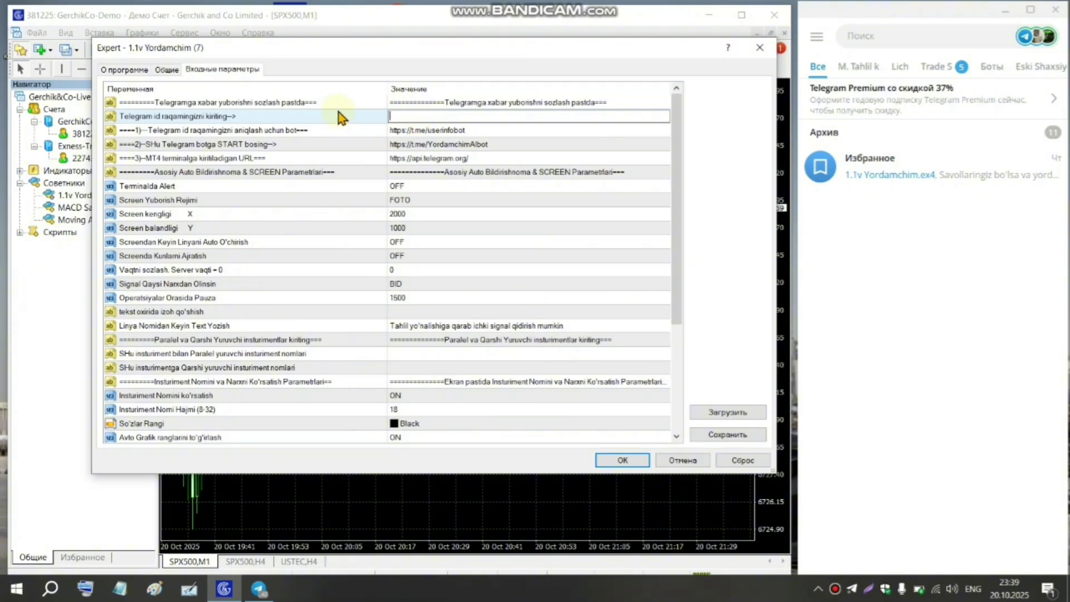
{"action": "left_click", "coordinate": [207, 131]}
{"action": "left_click", "coordinate": [427, 134]}
{"action": "key", "text": "ctrl+c"}
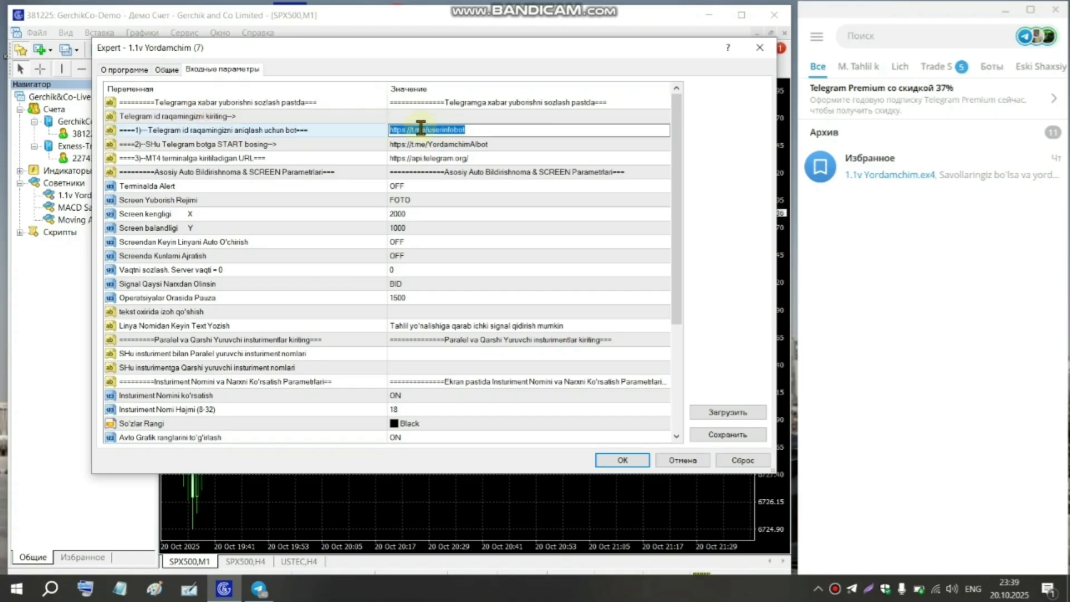
{"action": "right_click", "coordinate": [421, 128]}
{"action": "left_click", "coordinate": [454, 138]}
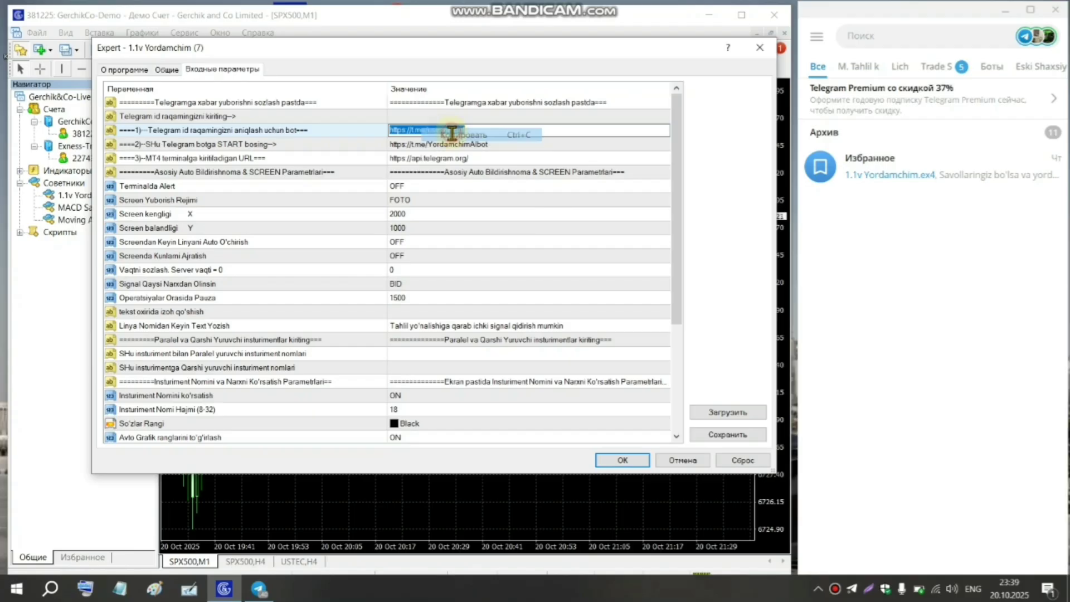
{"action": "left_click", "coordinate": [863, 39]}
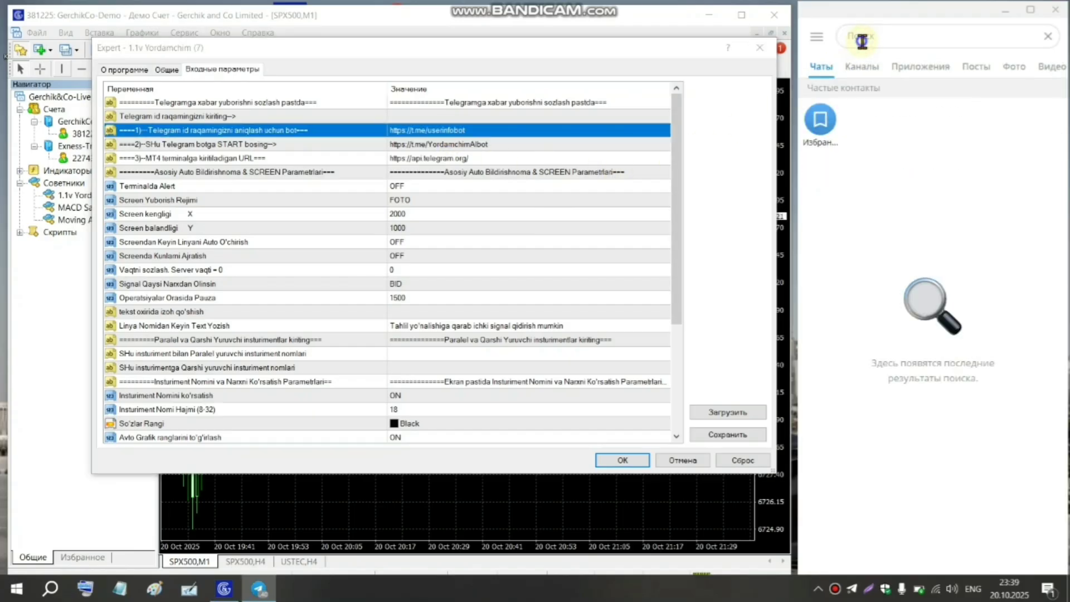
{"action": "right_click", "coordinate": [862, 40]}
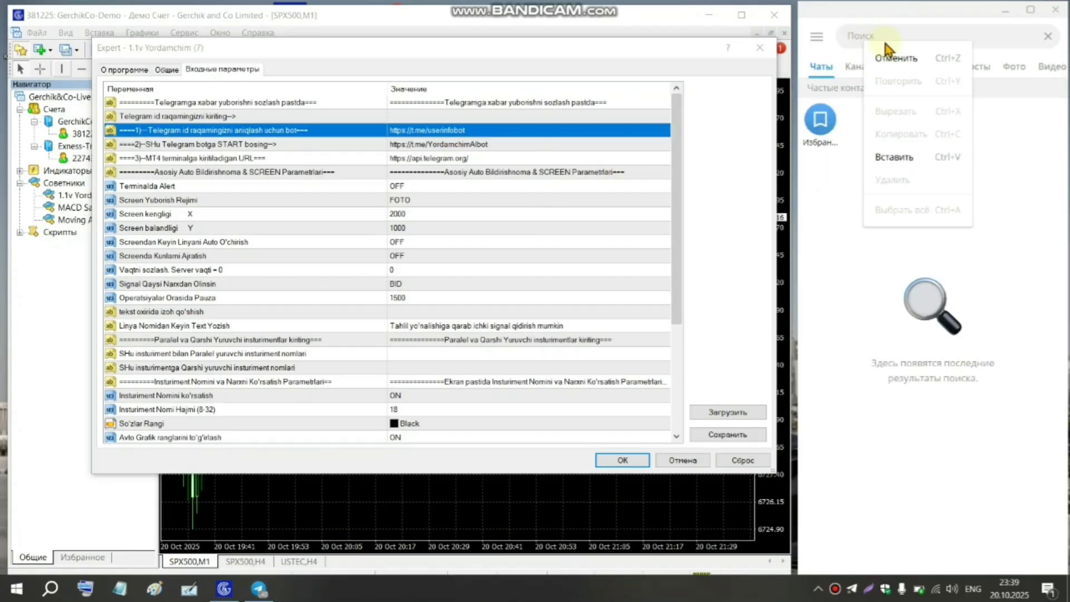
{"action": "left_click", "coordinate": [883, 161]}
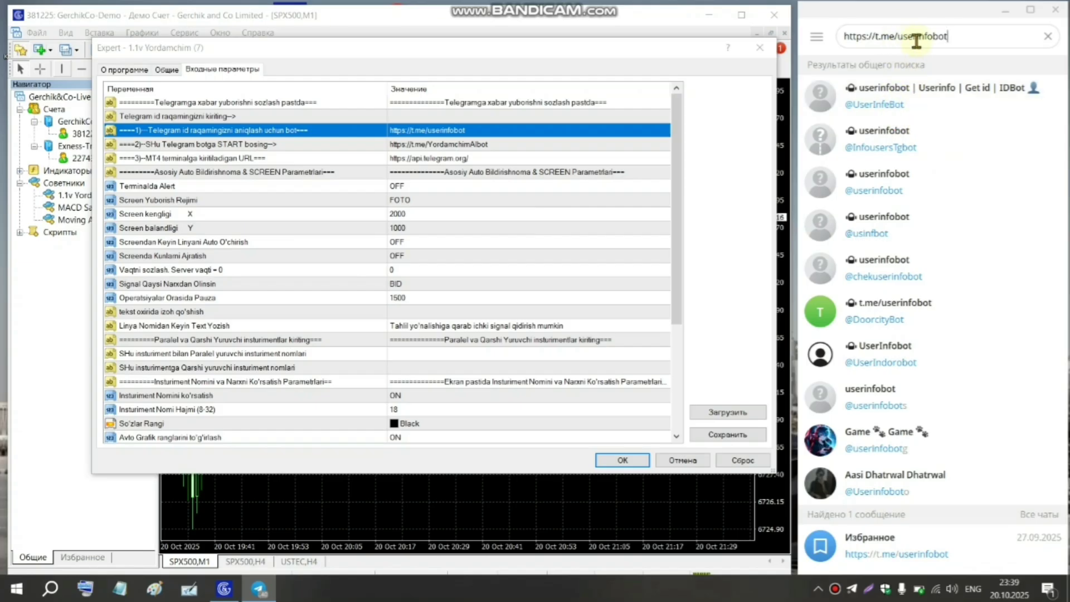
{"action": "left_click", "coordinate": [904, 181]}
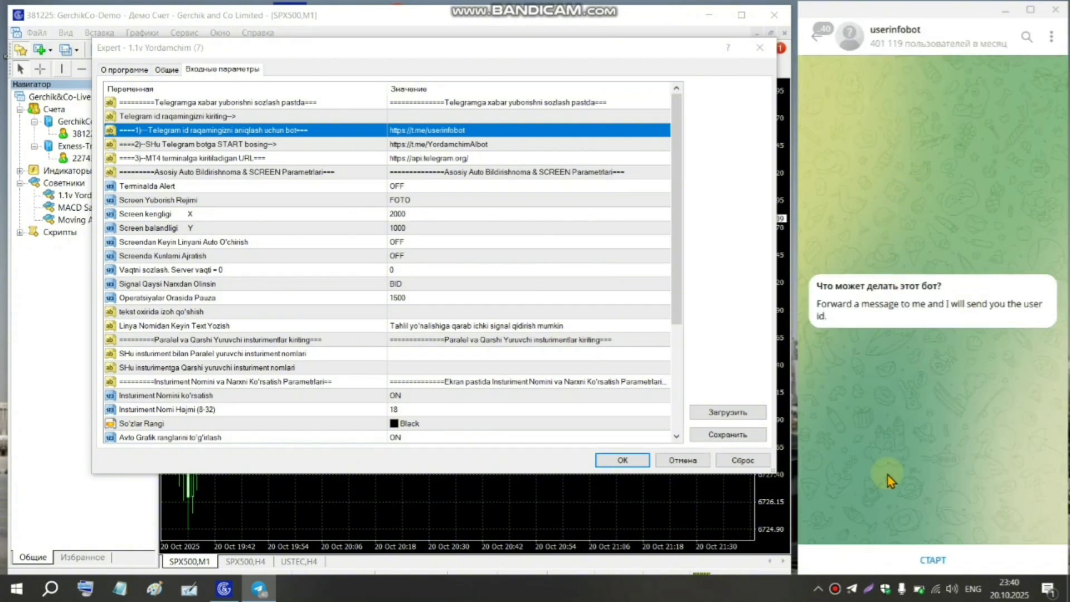
{"action": "left_click", "coordinate": [923, 560]}
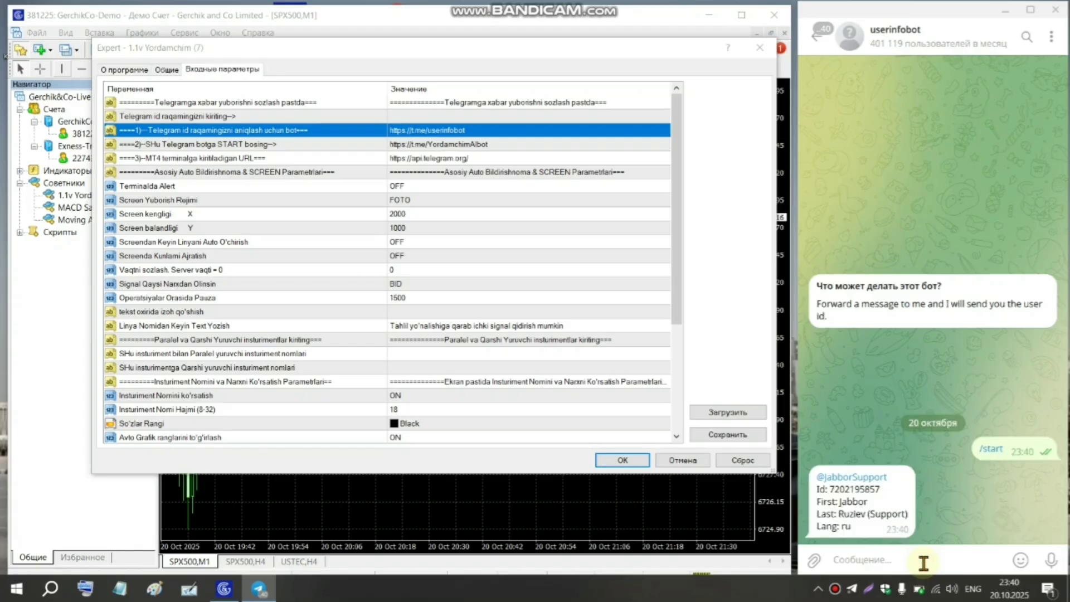
Copy the Telegram ID number from userinfobot's reply
{"action": "double_click", "coordinate": [831, 490]}
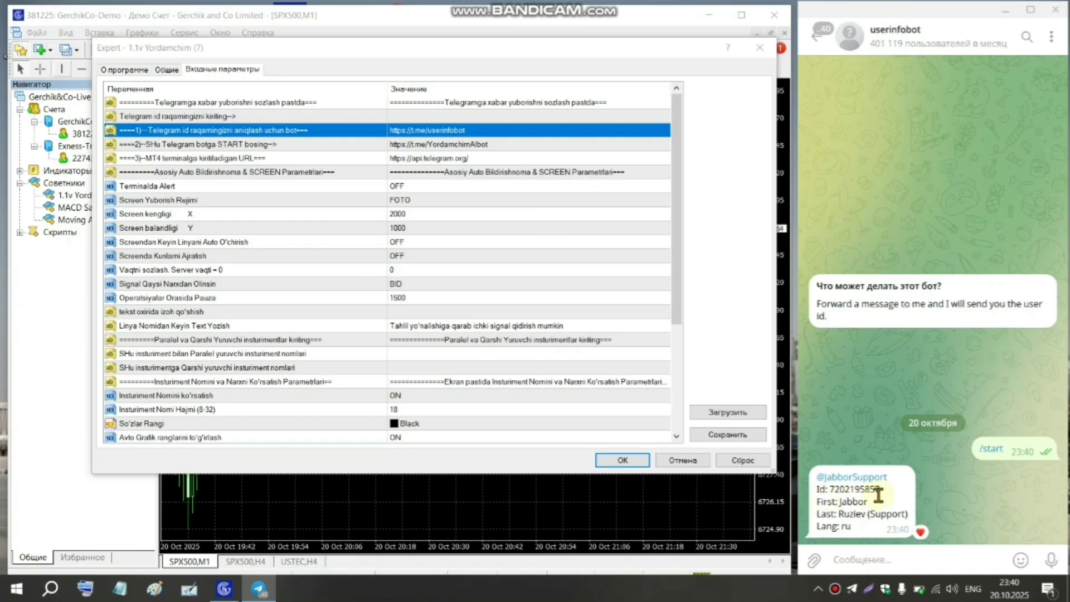
{"action": "left_click_drag", "start_coordinate": [882, 486], "coordinate": [846, 491]}
{"action": "key", "text": "ctrl+c"}
{"action": "right_click", "coordinate": [873, 490]}
{"action": "left_click", "coordinate": [791, 361]}
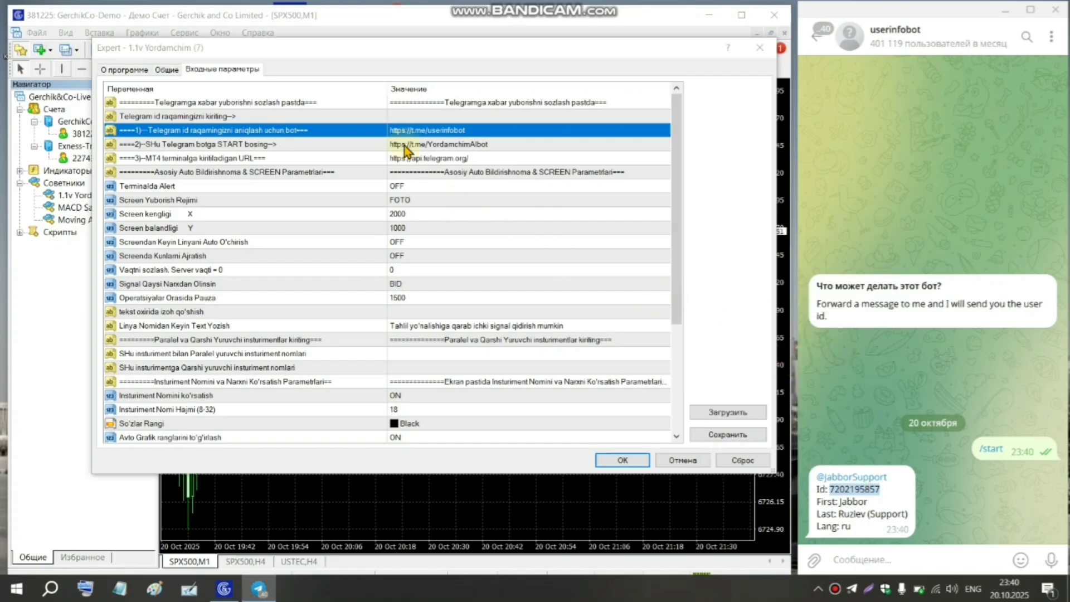
Switch back to the expert's input parameters and paste the copied Telegram ID as the Telegram ID value
{"action": "left_click", "coordinate": [409, 116]}
{"action": "left_click", "coordinate": [409, 116]}
{"action": "right_click", "coordinate": [410, 116]}
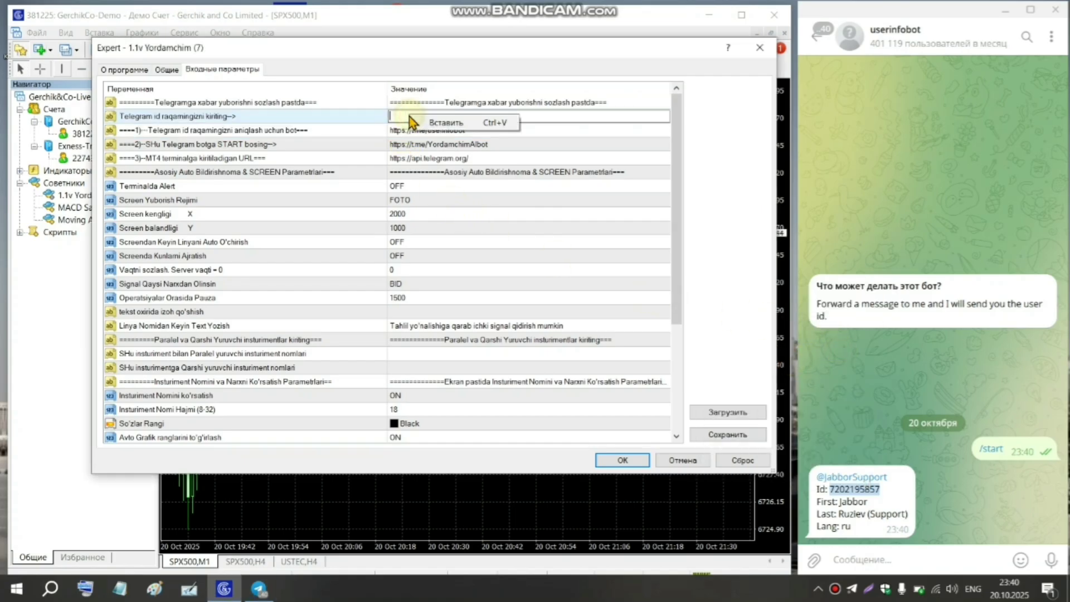
{"action": "left_click", "coordinate": [446, 123]}
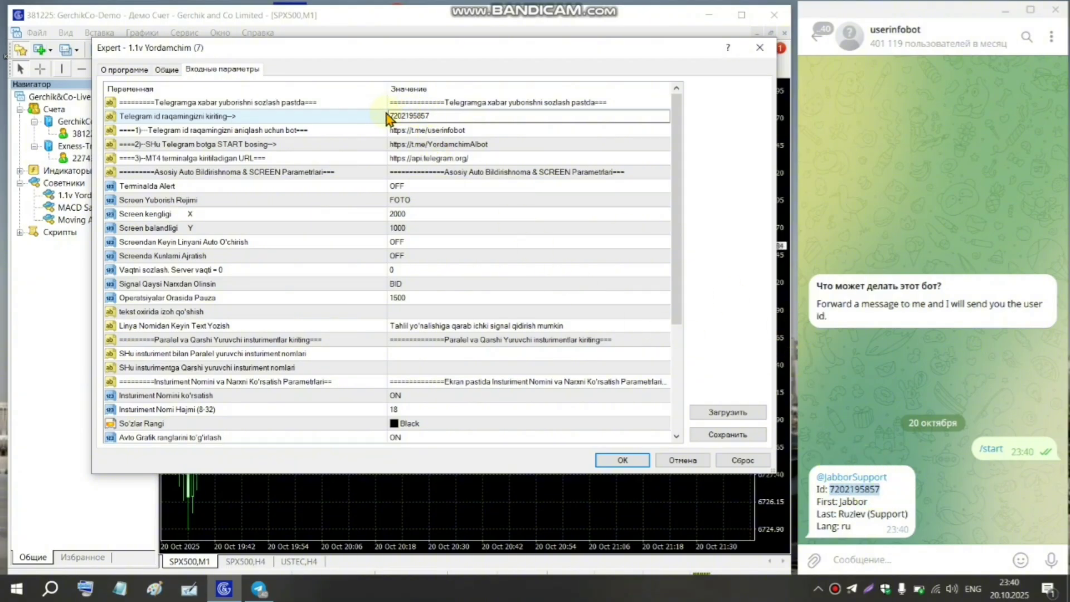
{"action": "left_click", "coordinate": [442, 145]}
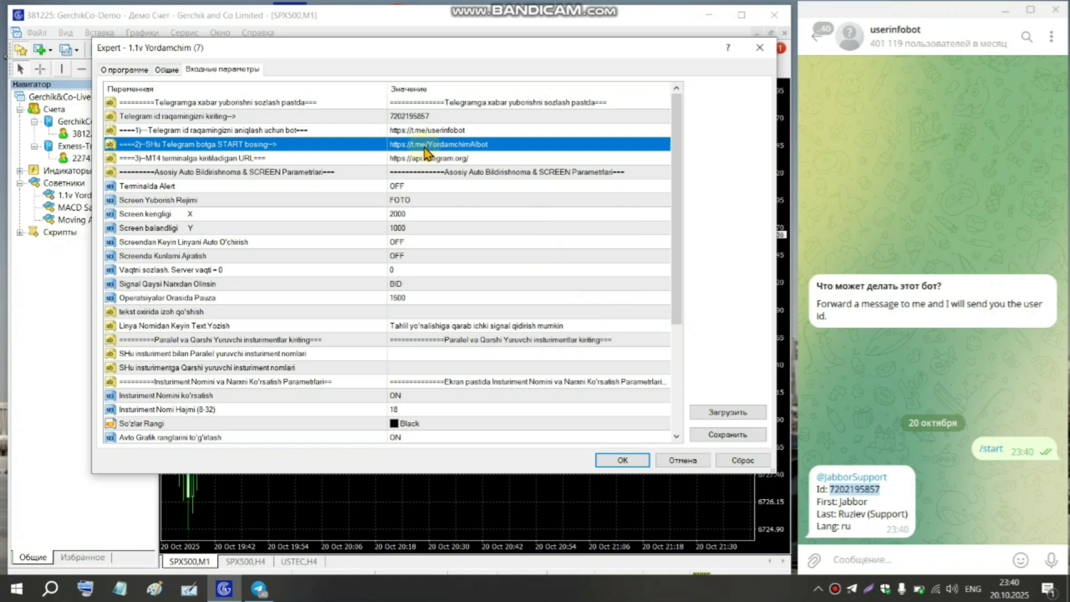
{"action": "left_click", "coordinate": [476, 146]}
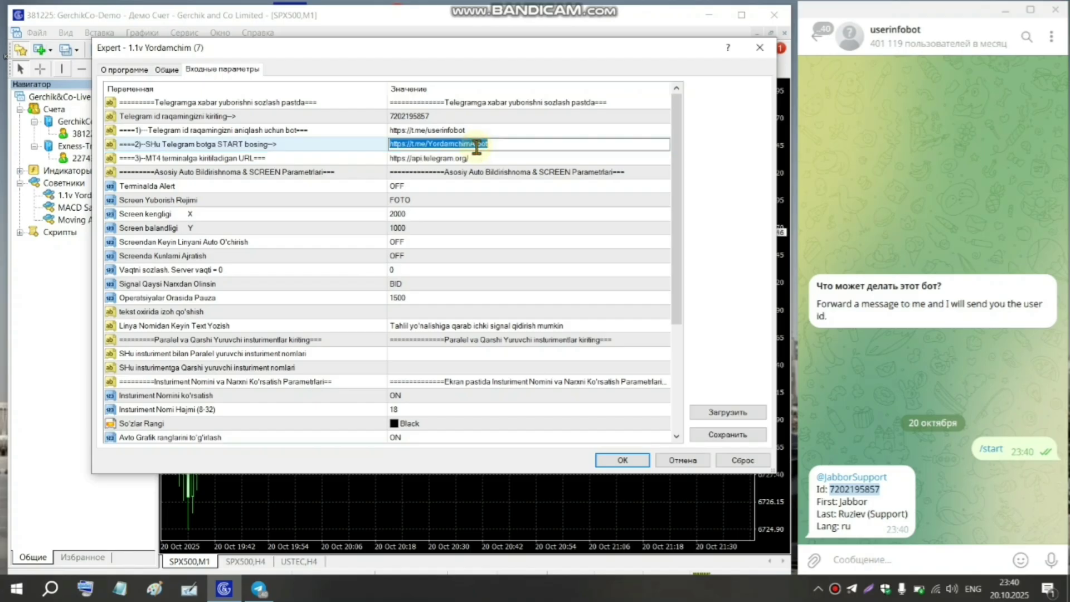
{"action": "right_click", "coordinate": [478, 143]}
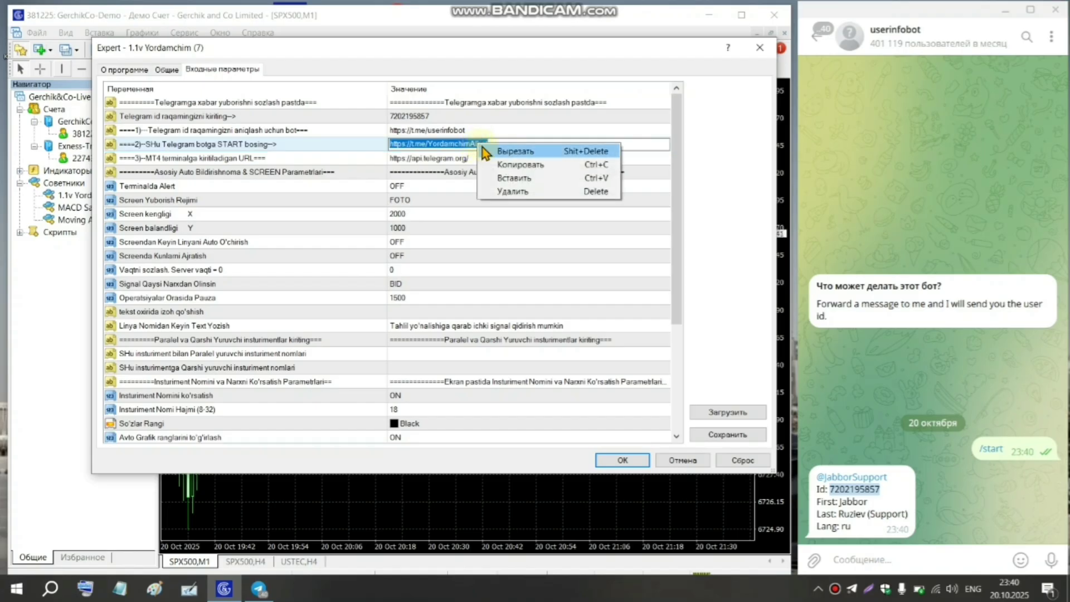
{"action": "left_click", "coordinate": [513, 165]}
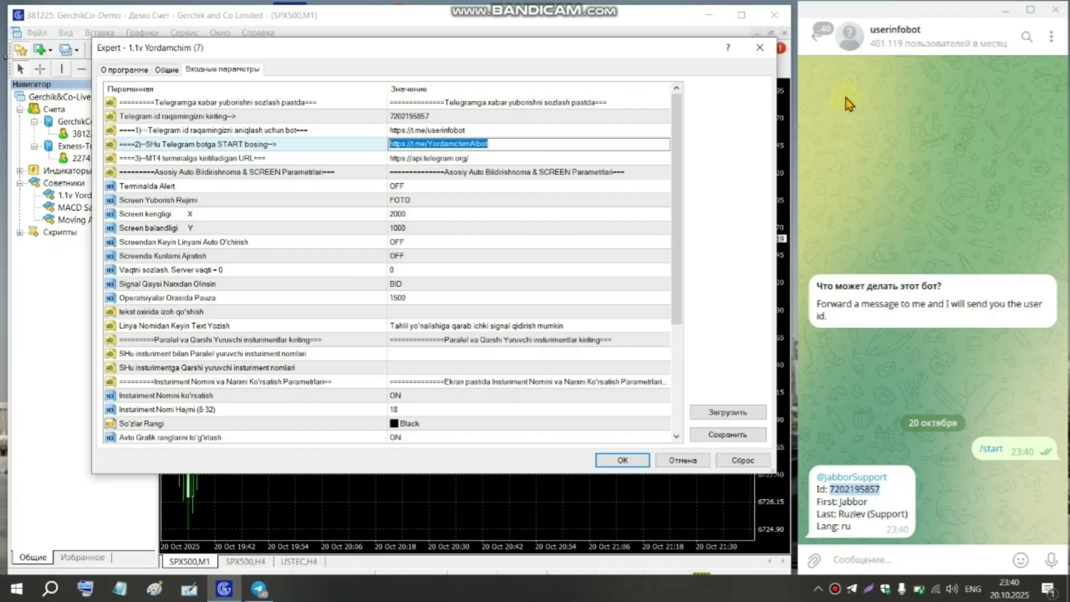
In Telegram, replace the previous search with the copied YordamchimAIbot link, open the Yordamchim bot and restart it
{"action": "left_click", "coordinate": [822, 44]}
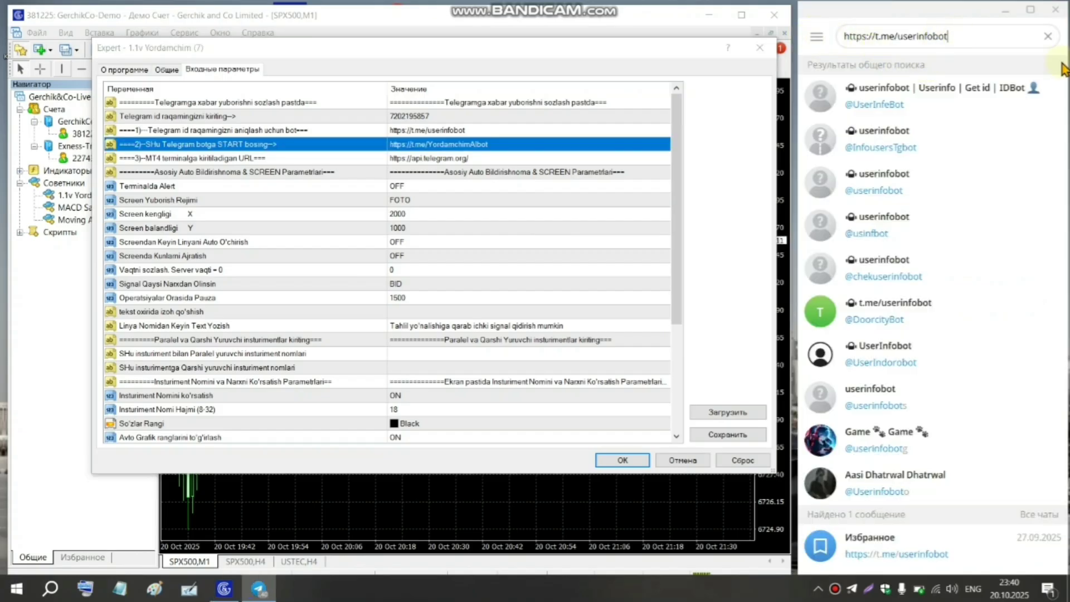
{"action": "left_click", "coordinate": [1048, 38]}
{"action": "right_click", "coordinate": [887, 32]}
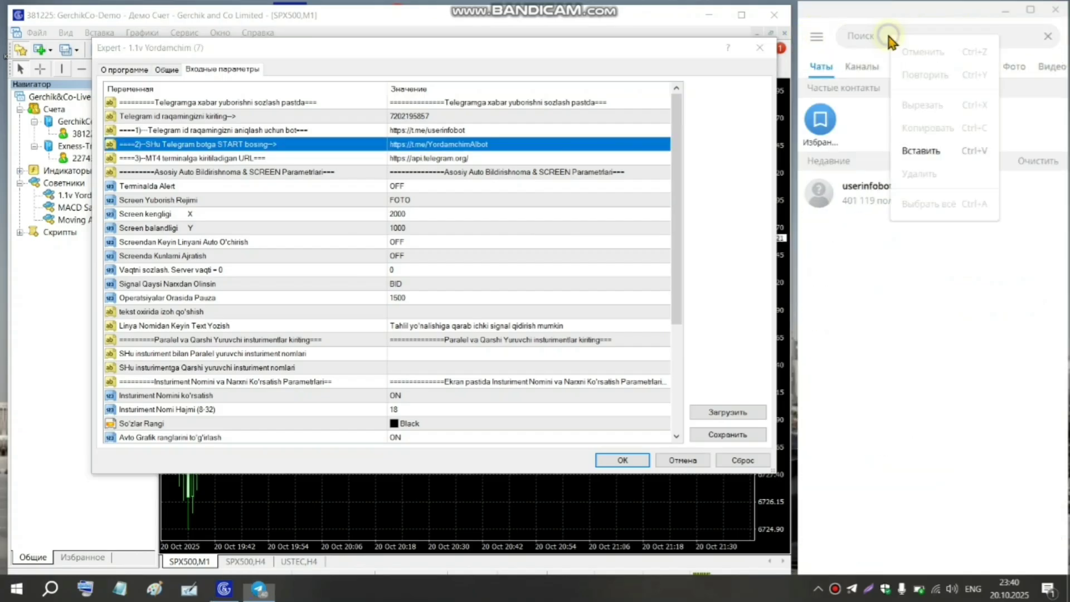
{"action": "left_click", "coordinate": [906, 144]}
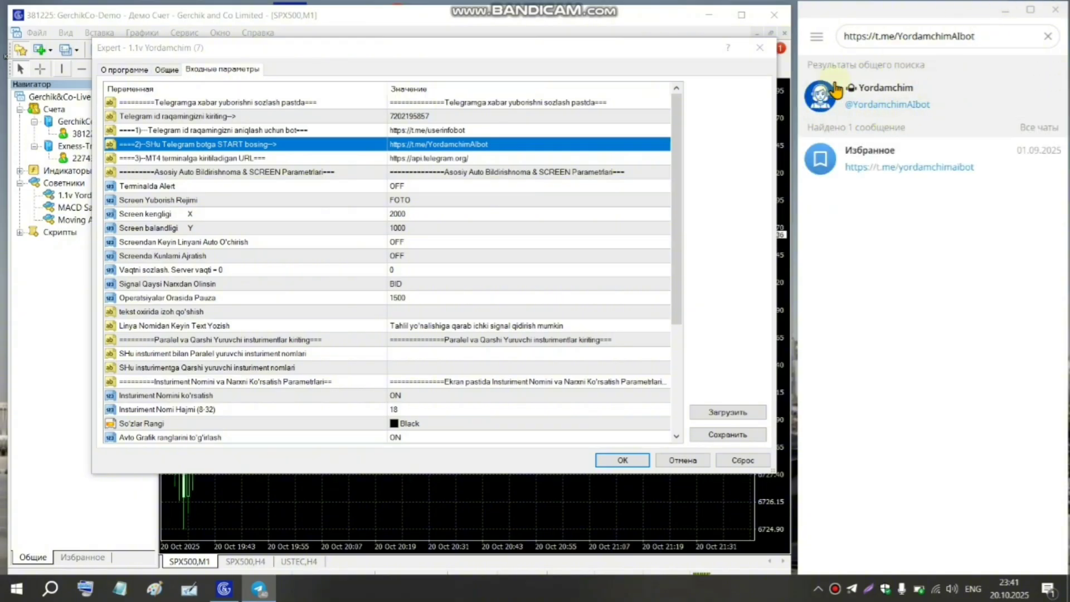
{"action": "left_click", "coordinate": [884, 91]}
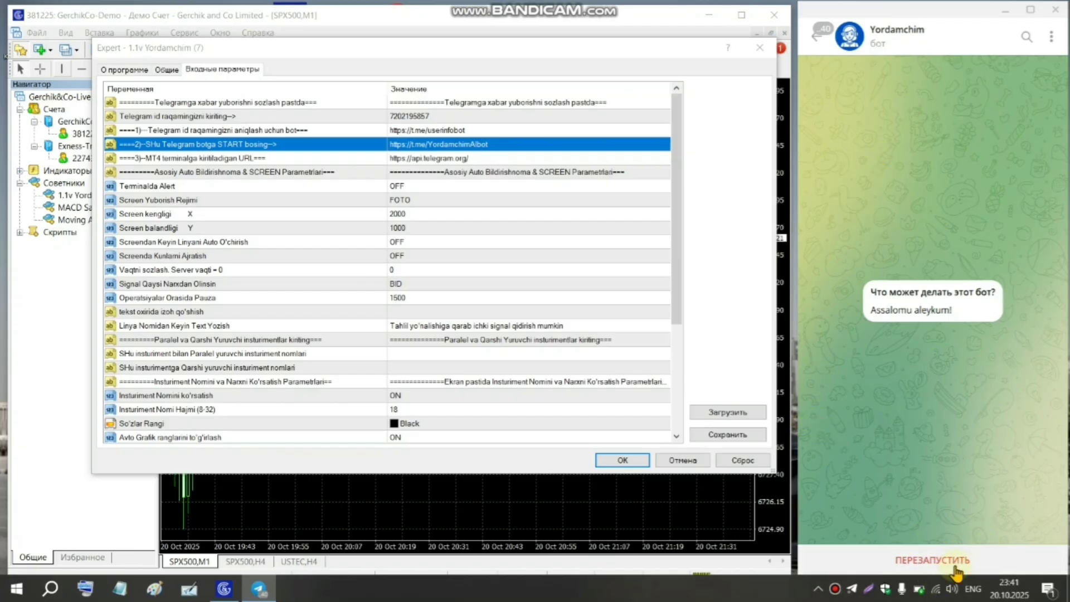
{"action": "left_click", "coordinate": [919, 564]}
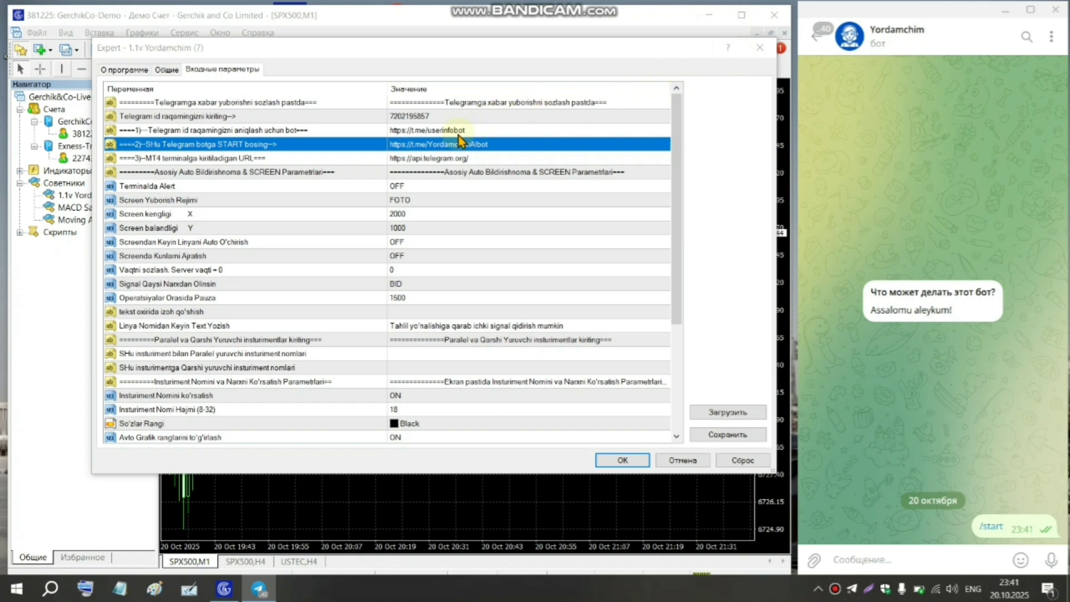
{"action": "left_click_drag", "start_coordinate": [484, 48], "coordinate": [483, 61]}
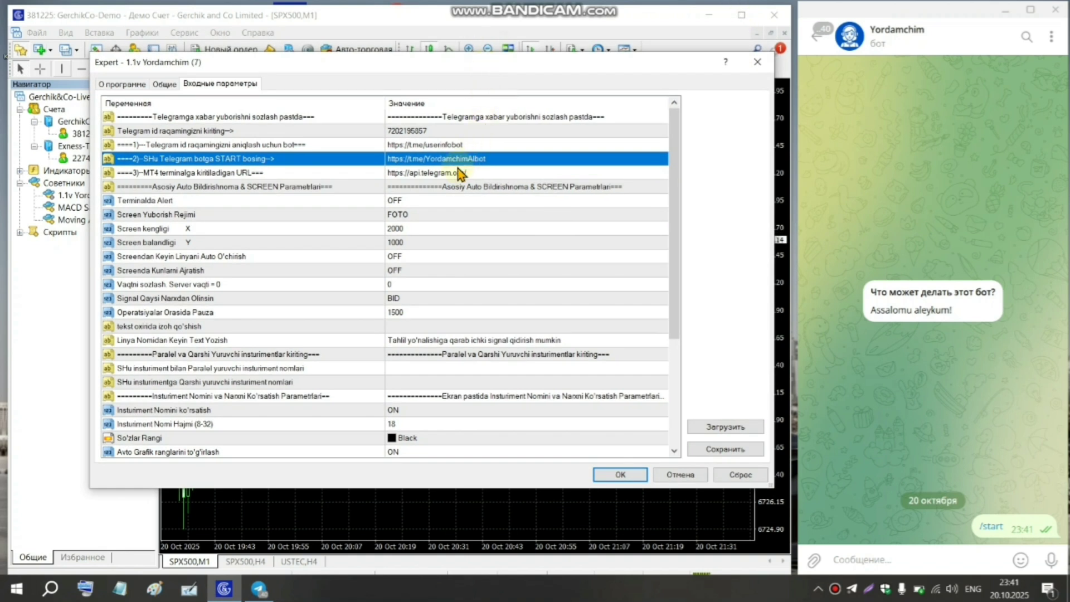
{"action": "left_click", "coordinate": [427, 174]}
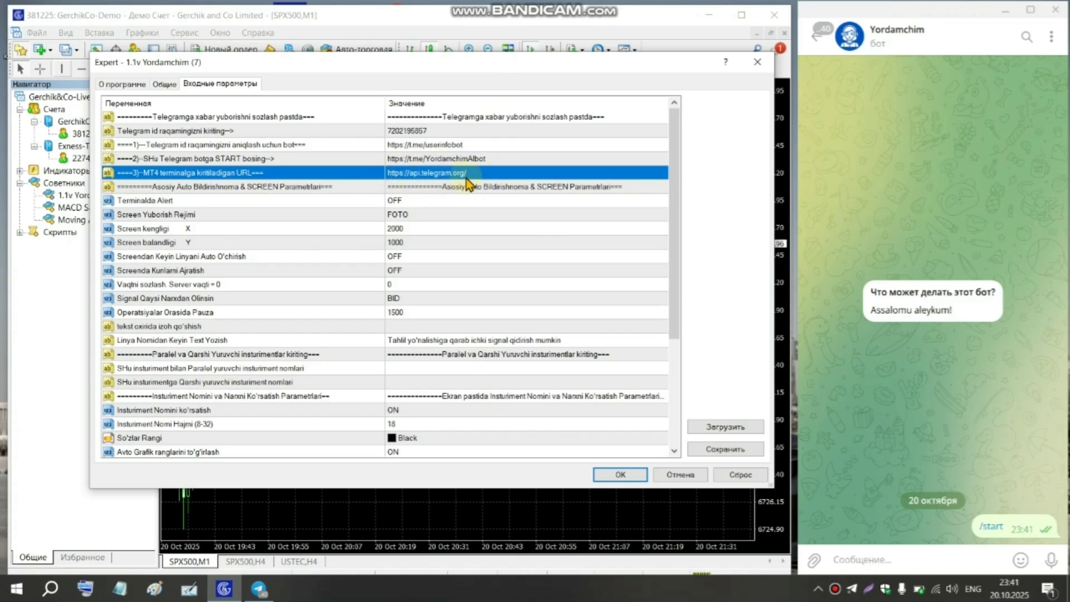
{"action": "double_click", "coordinate": [446, 172]}
{"action": "key", "text": "ctrl+c"}
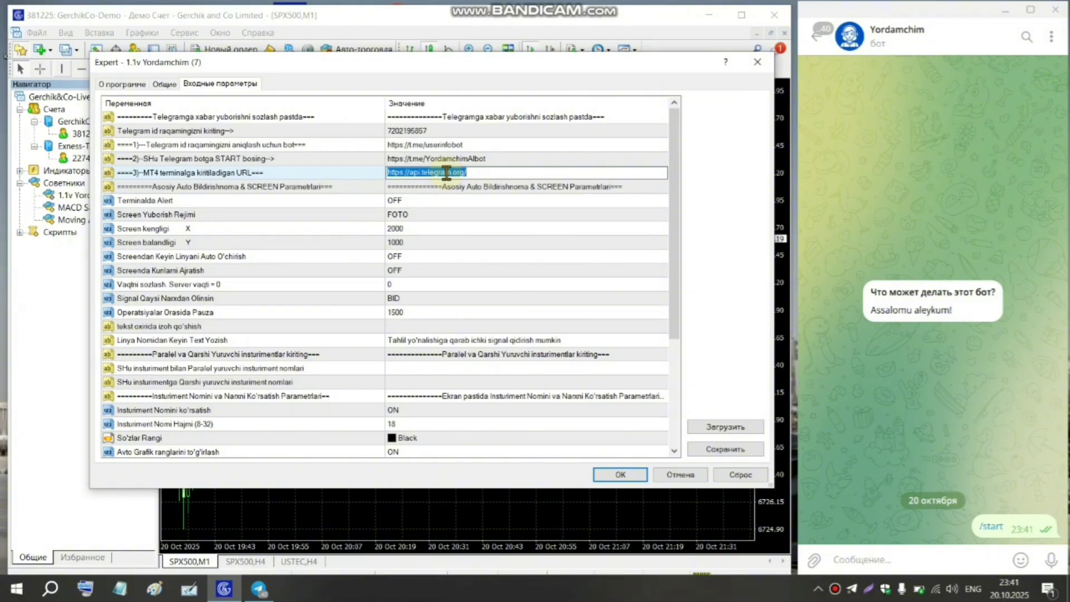
{"action": "right_click", "coordinate": [446, 173]}
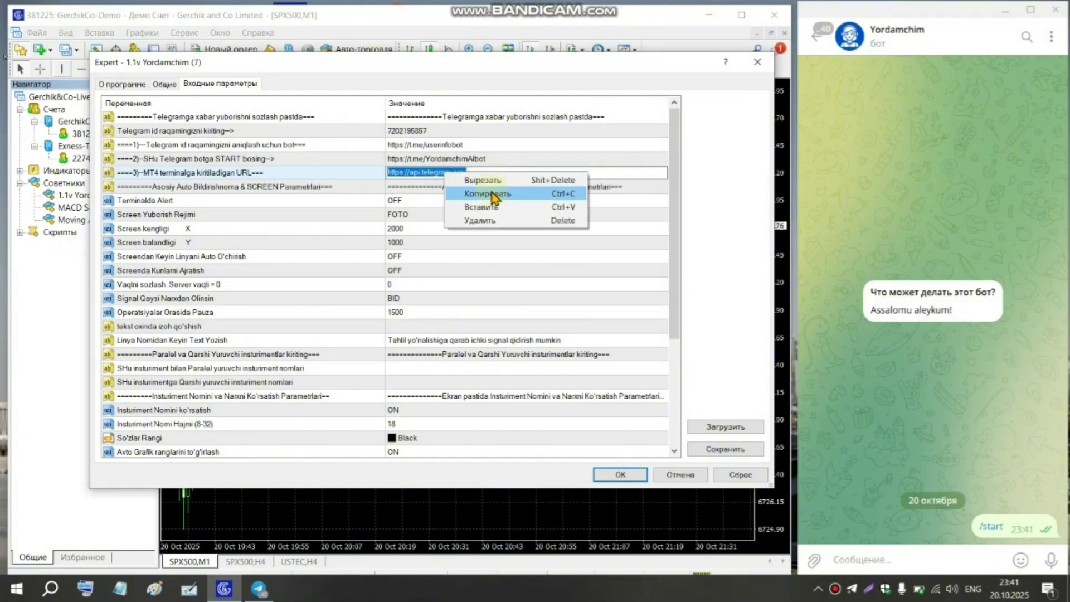
{"action": "left_click", "coordinate": [493, 193]}
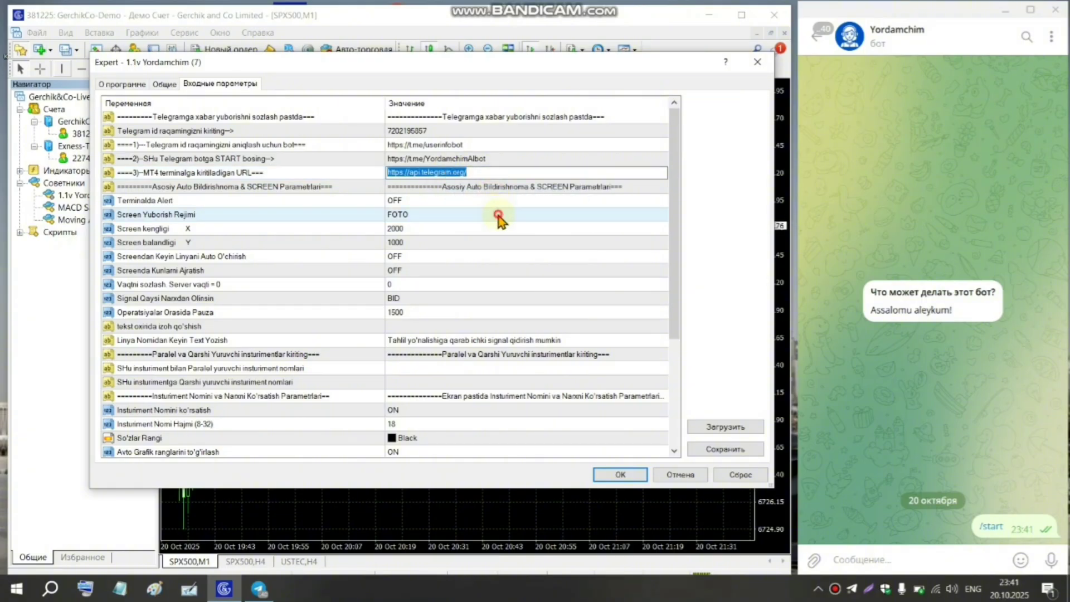
{"action": "left_click", "coordinate": [495, 215]}
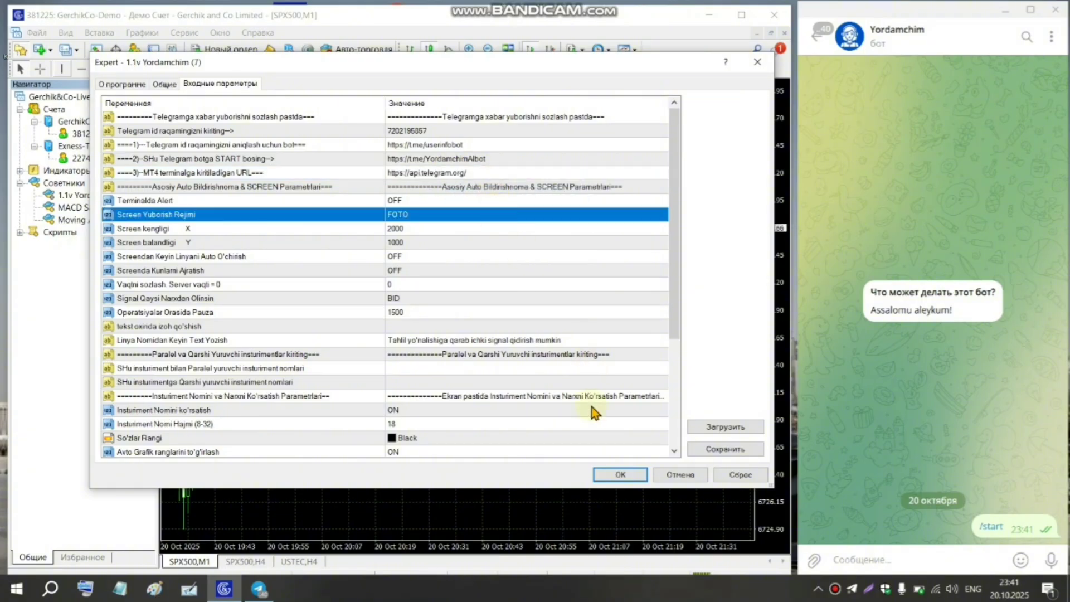
{"action": "left_click", "coordinate": [606, 477]}
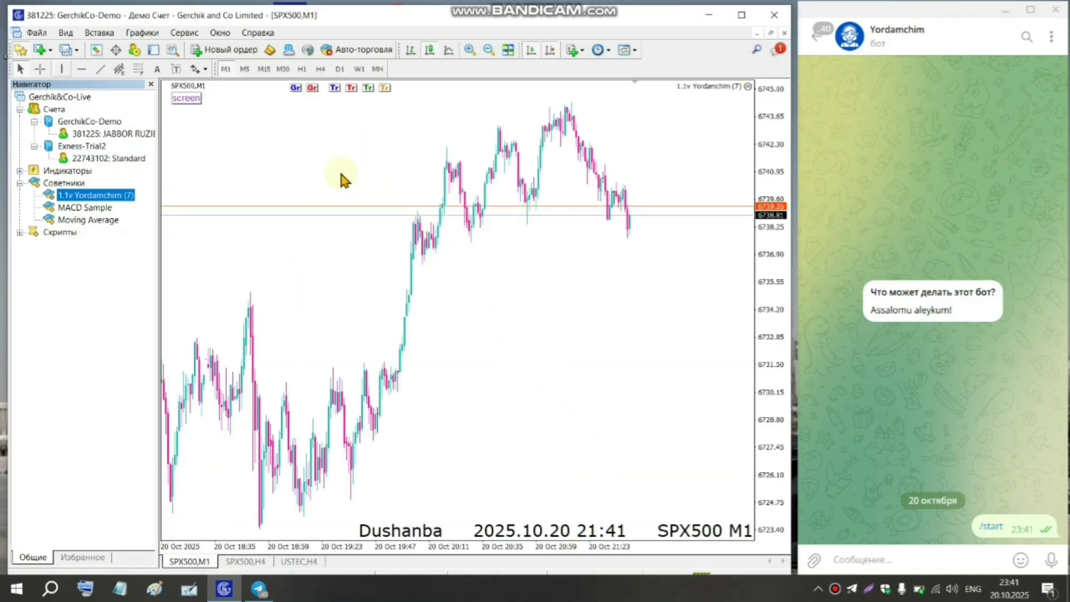
In the terminal's expert advisor settings, allow automated trading, disable it on symbol or period changes, and allow DLL imports
{"action": "left_click", "coordinate": [33, 33]}
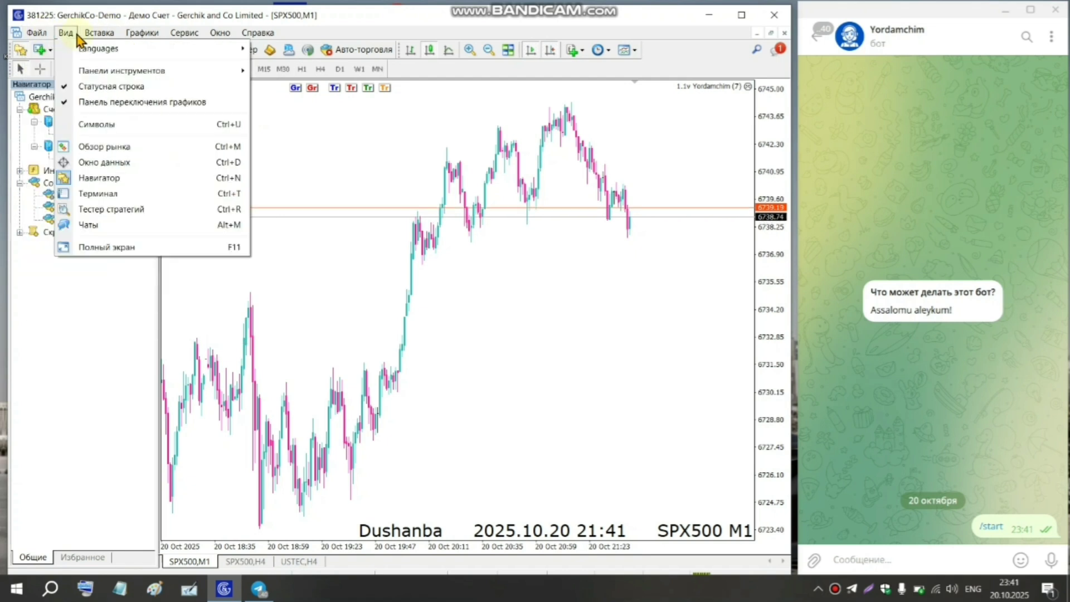
{"action": "mouse_move", "coordinate": [192, 37]}
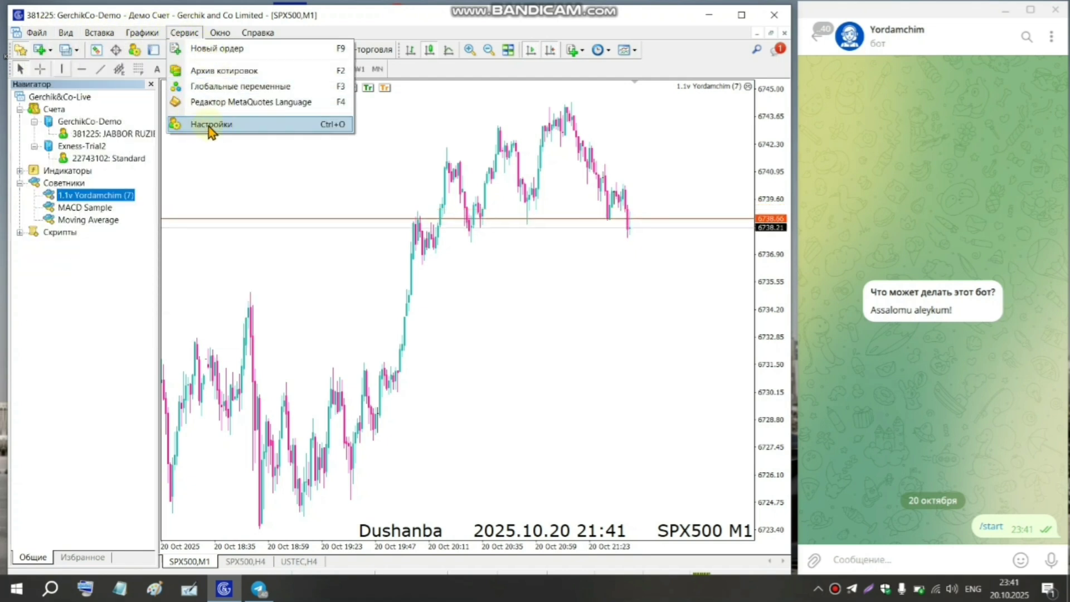
{"action": "left_click", "coordinate": [240, 129]}
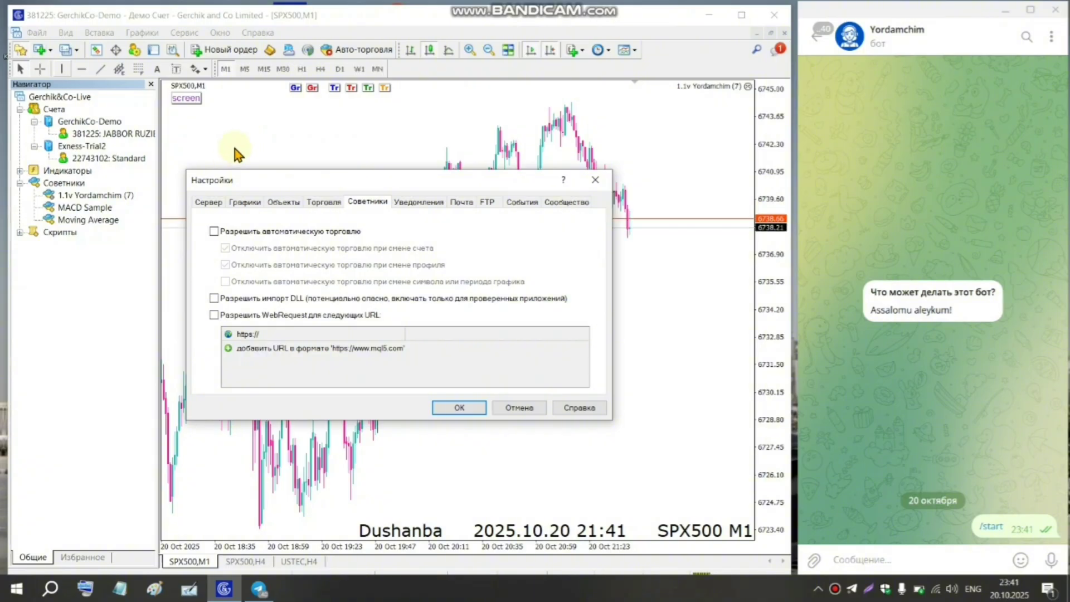
{"action": "left_click", "coordinate": [209, 202]}
{"action": "left_click", "coordinate": [245, 202]}
{"action": "left_click", "coordinate": [283, 202]}
{"action": "left_click", "coordinate": [324, 202]}
{"action": "left_click", "coordinate": [368, 202]}
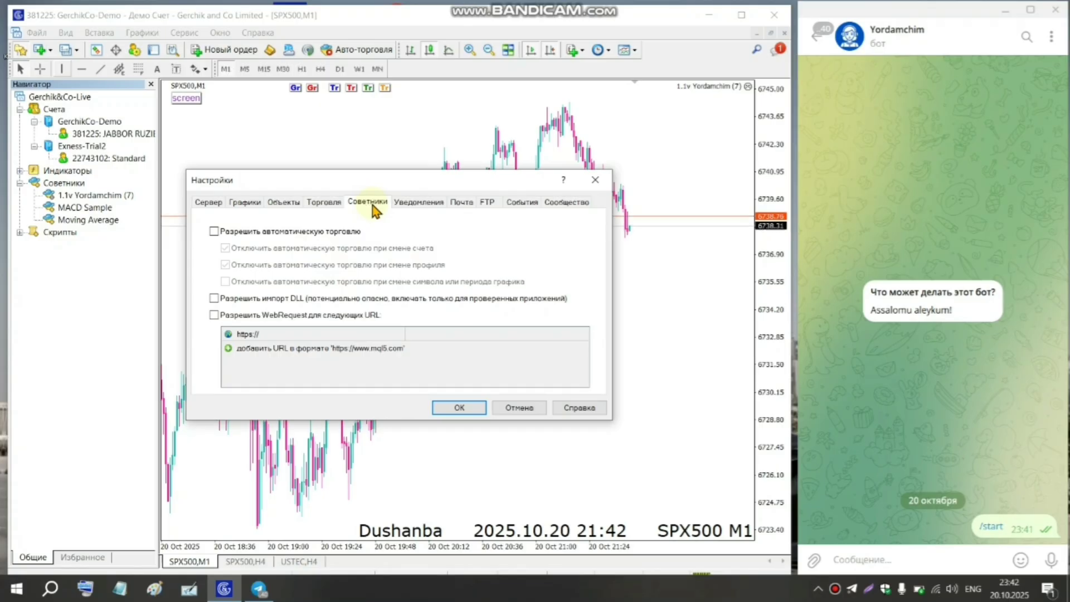
{"action": "left_click", "coordinate": [214, 232]}
{"action": "left_click", "coordinate": [225, 248]}
{"action": "left_click", "coordinate": [226, 282]}
{"action": "left_click", "coordinate": [214, 299]}
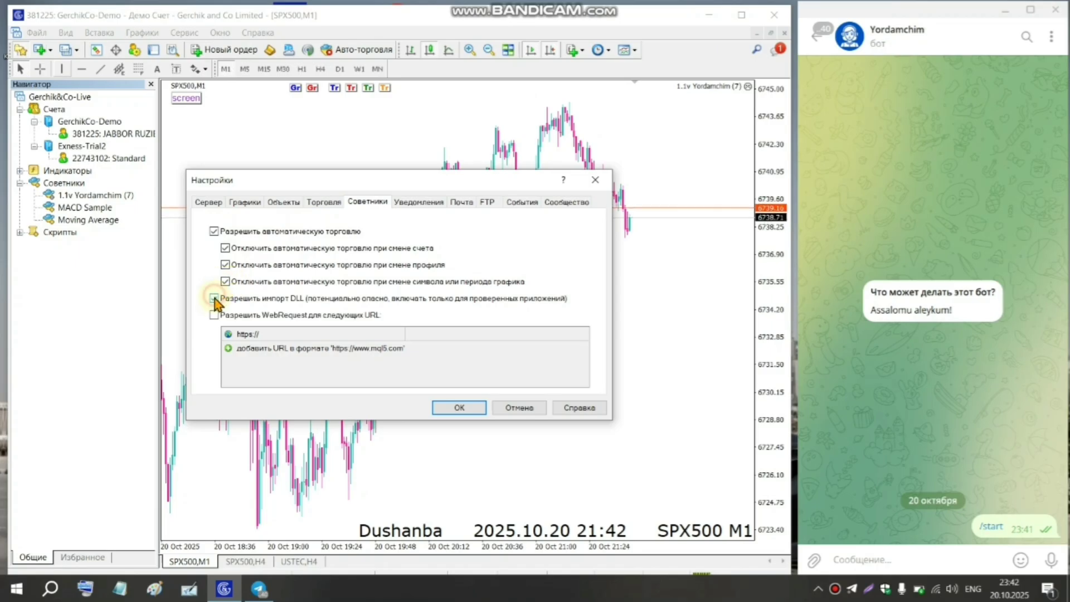
{"action": "left_click", "coordinate": [214, 315]}
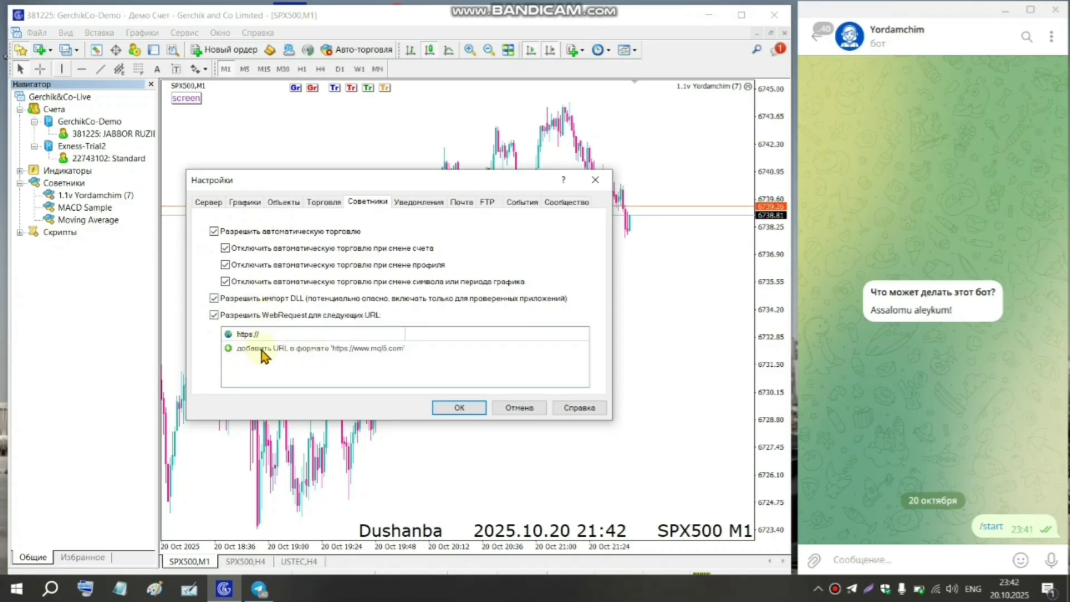
{"action": "left_click", "coordinate": [286, 349]}
{"action": "left_click", "coordinate": [285, 348]}
{"action": "right_click", "coordinate": [286, 348]}
{"action": "left_click", "coordinate": [321, 359]}
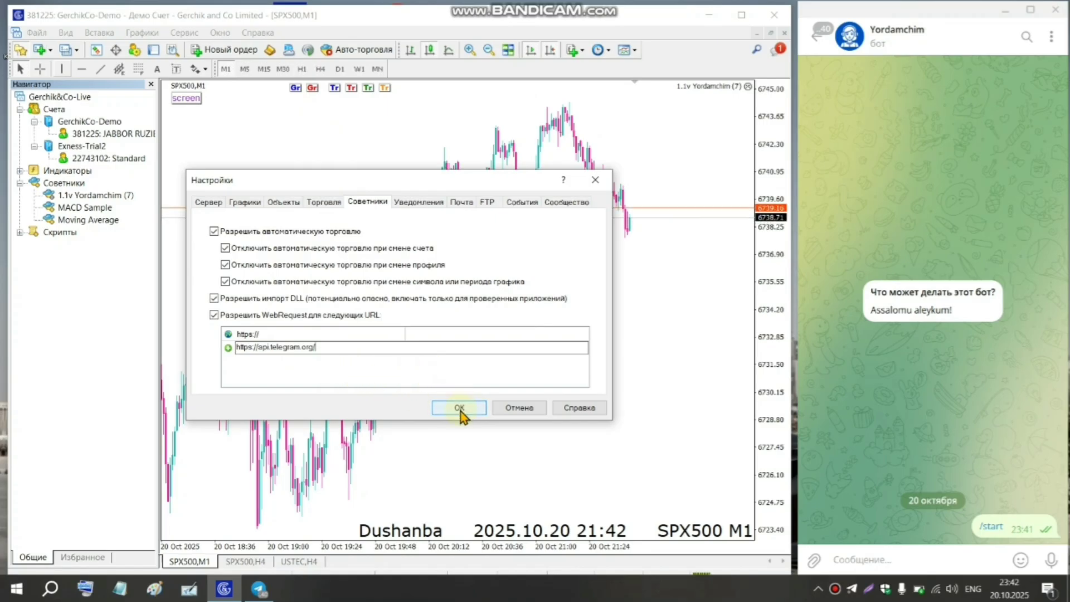
{"action": "left_click_drag", "start_coordinate": [323, 351], "coordinate": [232, 352]}
{"action": "key", "text": "Return"}
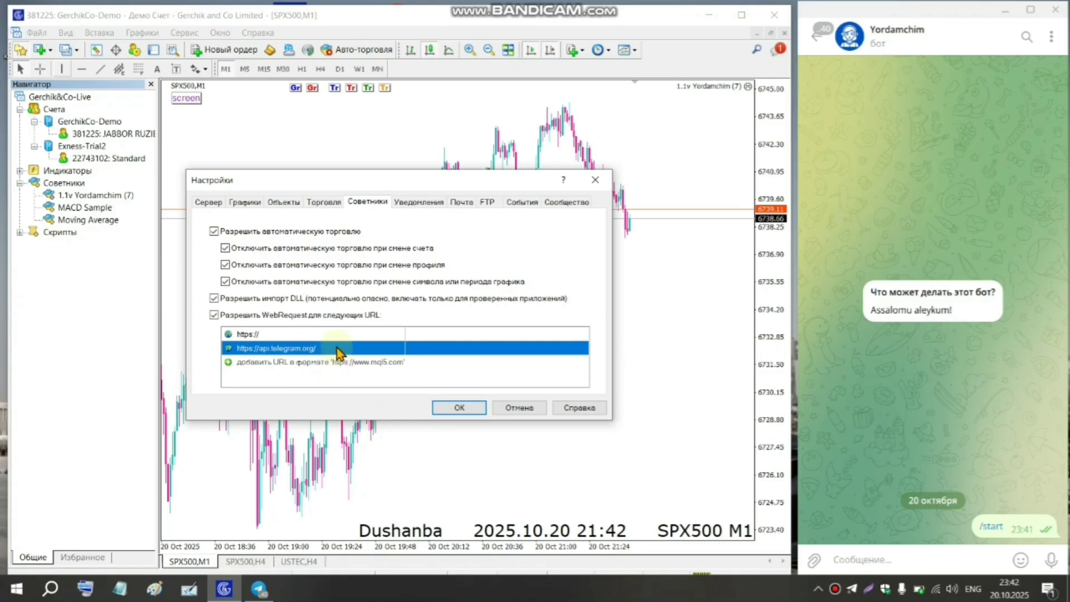
{"action": "left_click", "coordinate": [443, 409]}
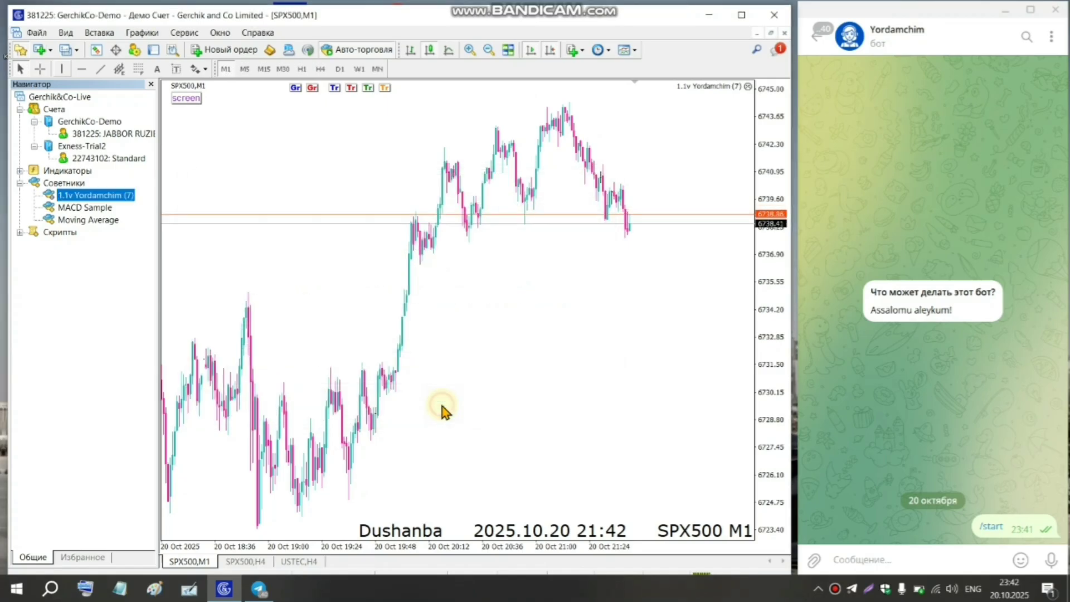
Reopen the expert's input parameters on the SPX500,M1 chart, review the API URL value and close the parameters
{"action": "left_click", "coordinate": [747, 88]}
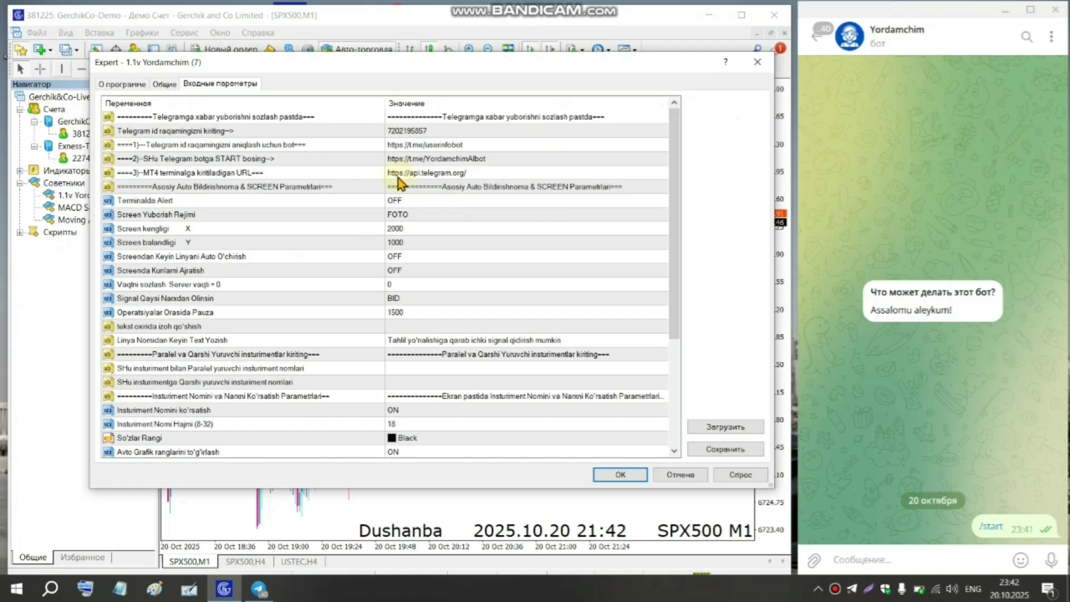
{"action": "double_click", "coordinate": [471, 174]}
{"action": "left_click_drag", "start_coordinate": [471, 173], "coordinate": [337, 156]}
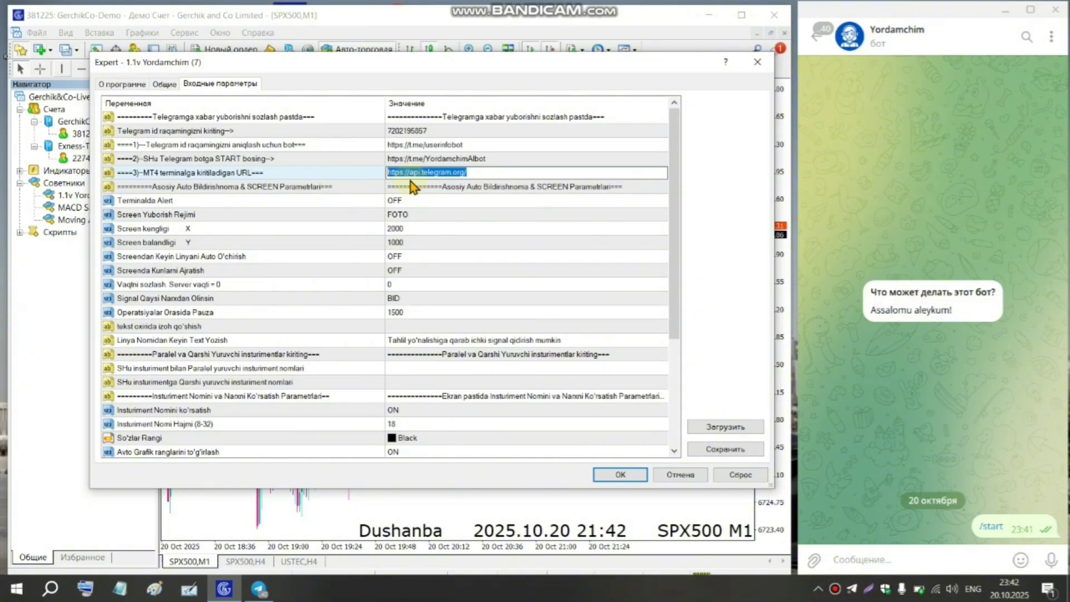
{"action": "left_click", "coordinate": [618, 481]}
{"action": "left_click", "coordinate": [618, 475]}
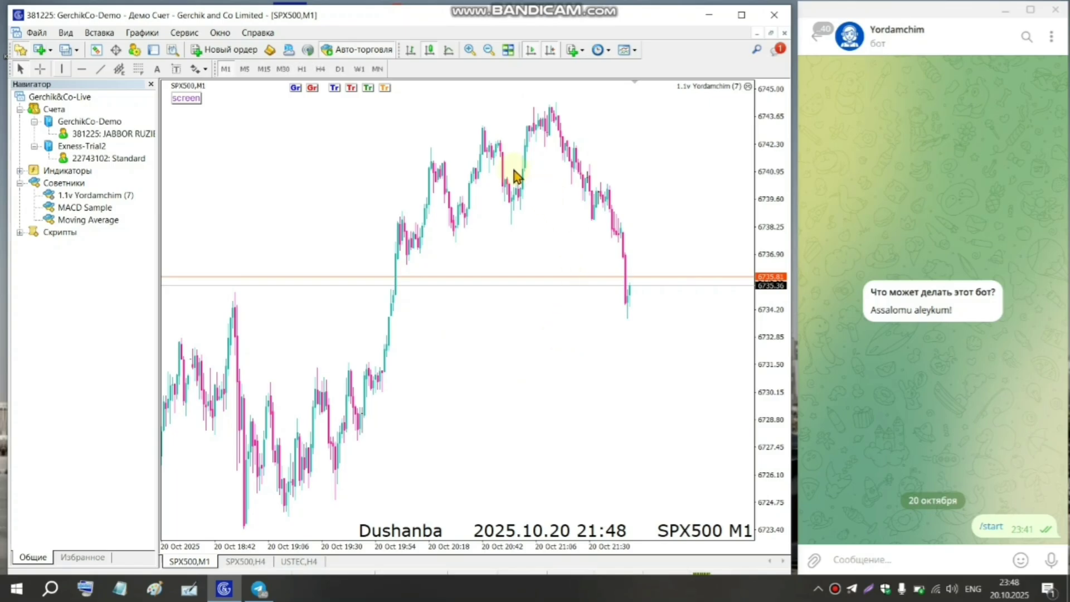
Return Telegram to its chat list and send a screenshot of the SPX500,M1 chart with the expert's screen function
{"action": "left_click", "coordinate": [818, 36]}
{"action": "left_click", "coordinate": [1048, 37]}
{"action": "left_click", "coordinate": [186, 98]}
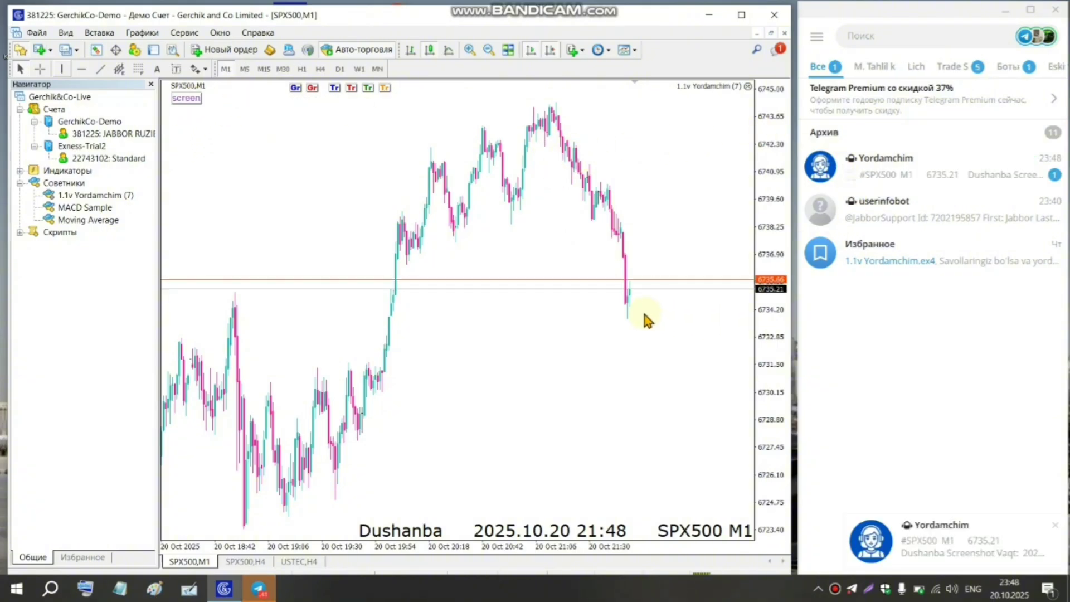
Open the Yordamchim chat in Telegram, view the received SPX500 M1 screenshot enlarged and close it
{"action": "left_click", "coordinate": [899, 180]}
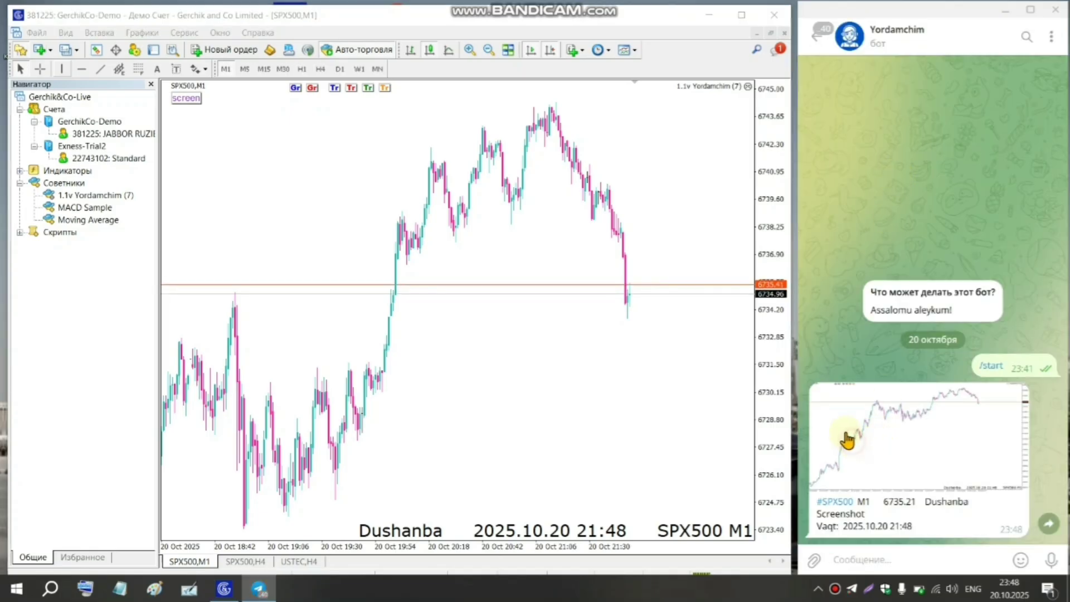
{"action": "left_click", "coordinate": [848, 440]}
{"action": "left_click", "coordinate": [589, 221]}
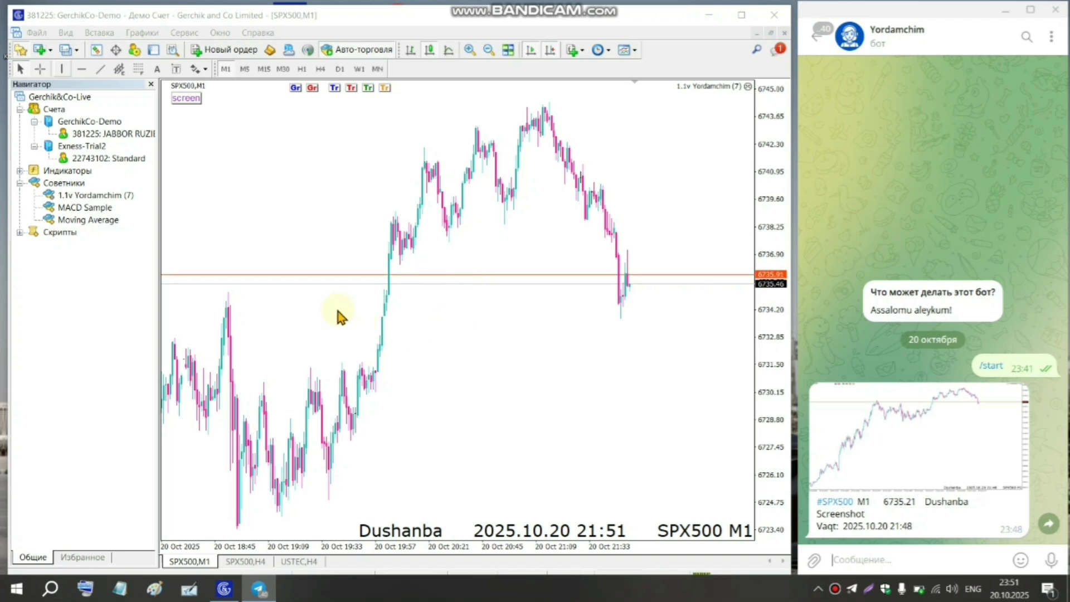
Copy the Telegram ID from the expert's input parameters on the SPX500,M1 chart and close the parameters
{"action": "left_click", "coordinate": [747, 87]}
{"action": "double_click", "coordinate": [416, 133]}
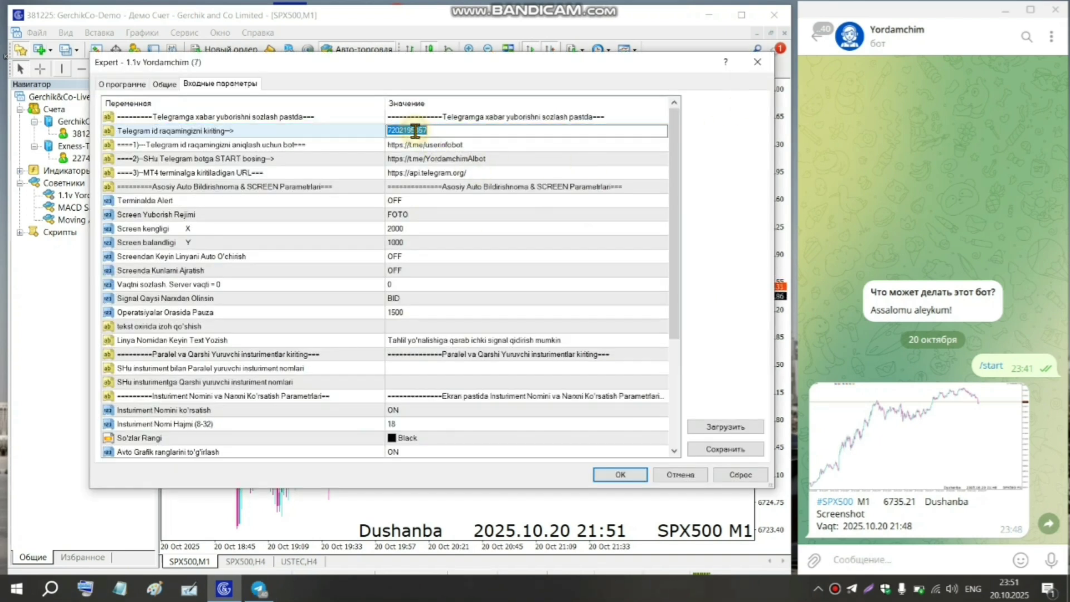
{"action": "right_click", "coordinate": [415, 132]}
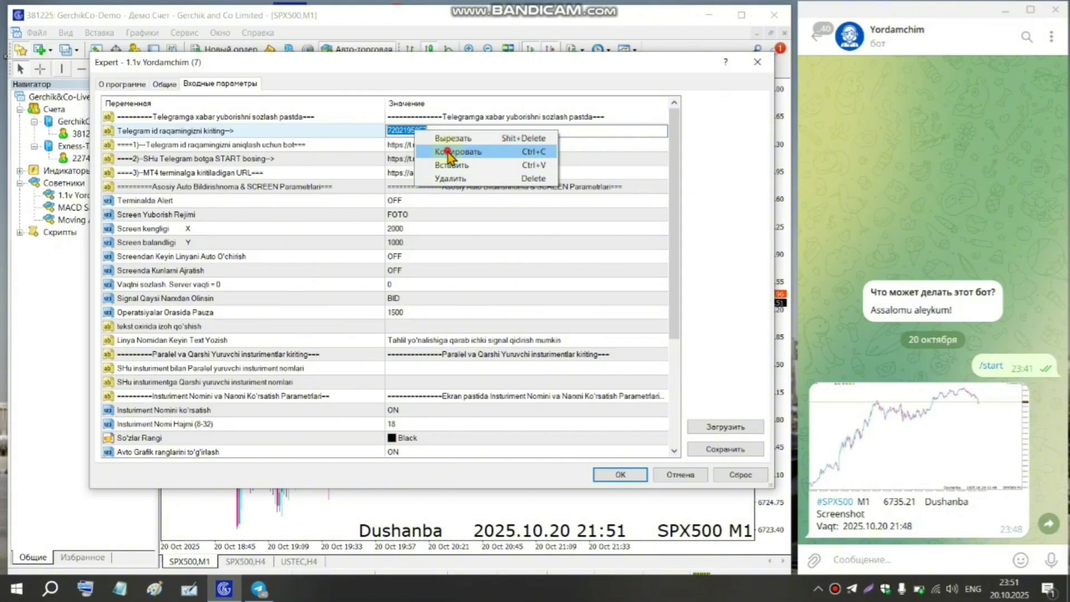
{"action": "left_click", "coordinate": [443, 153]}
{"action": "left_click", "coordinate": [765, 61]}
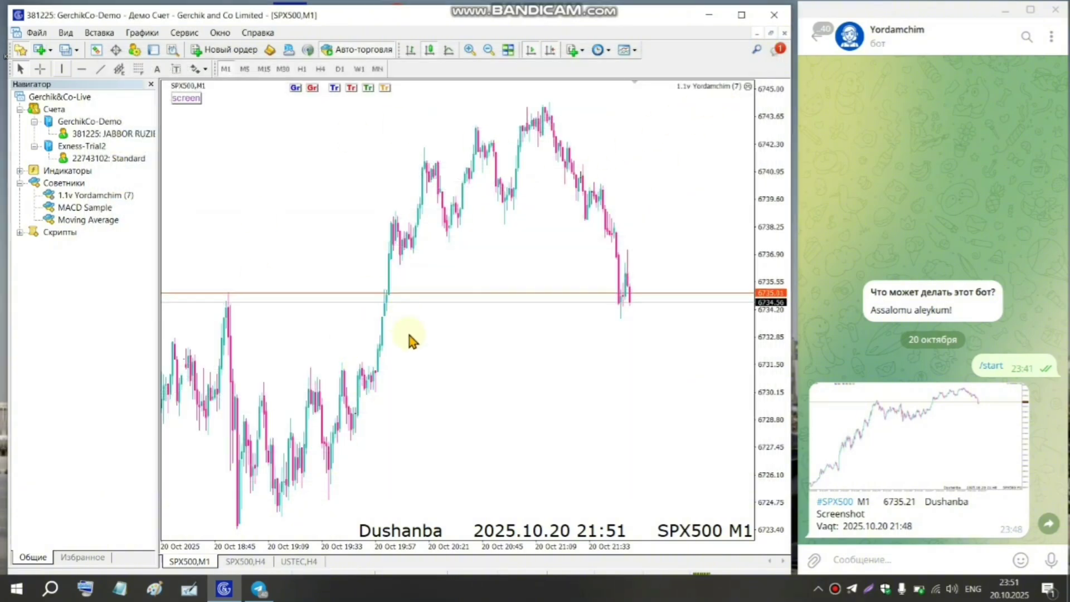
Switch to the SPX500,H4 chart and attach the 1.1v Yordamchim (7) expert to it
{"action": "left_click", "coordinate": [246, 561]}
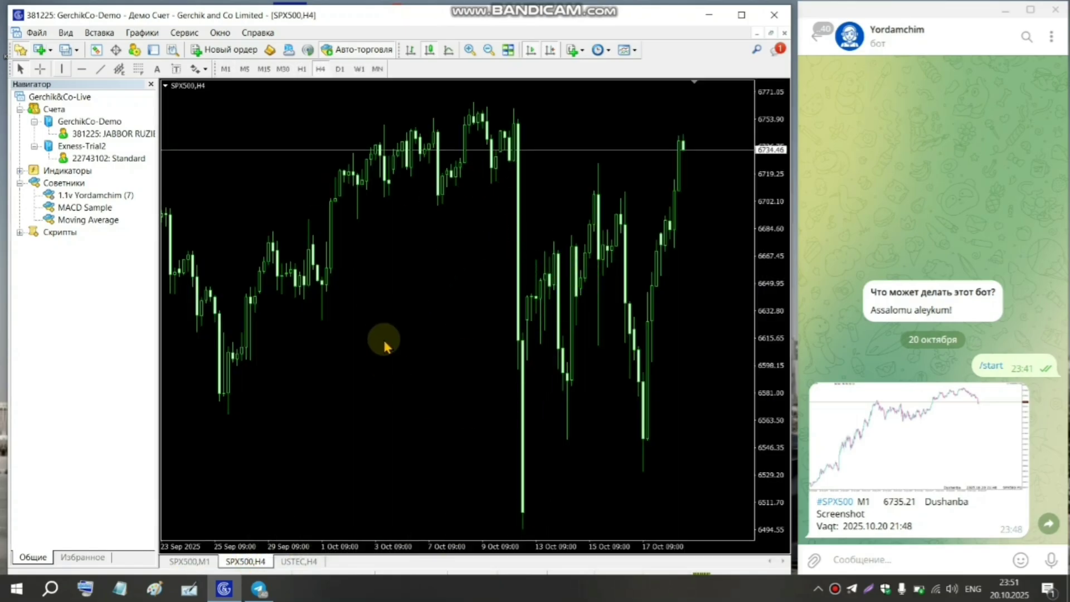
{"action": "left_click", "coordinate": [78, 196]}
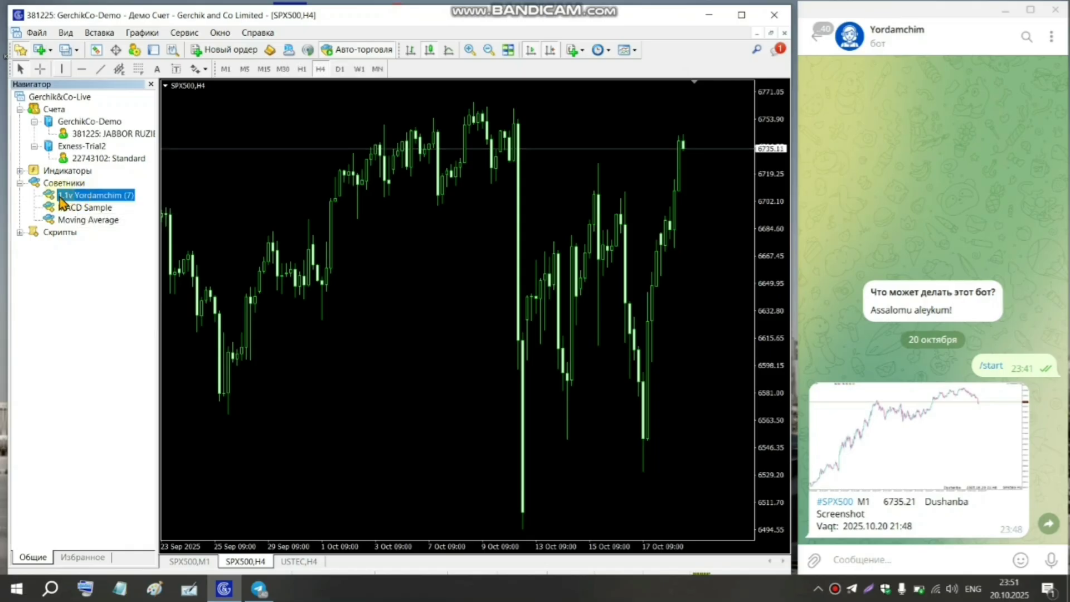
{"action": "left_click_drag", "start_coordinate": [67, 202], "coordinate": [401, 282]}
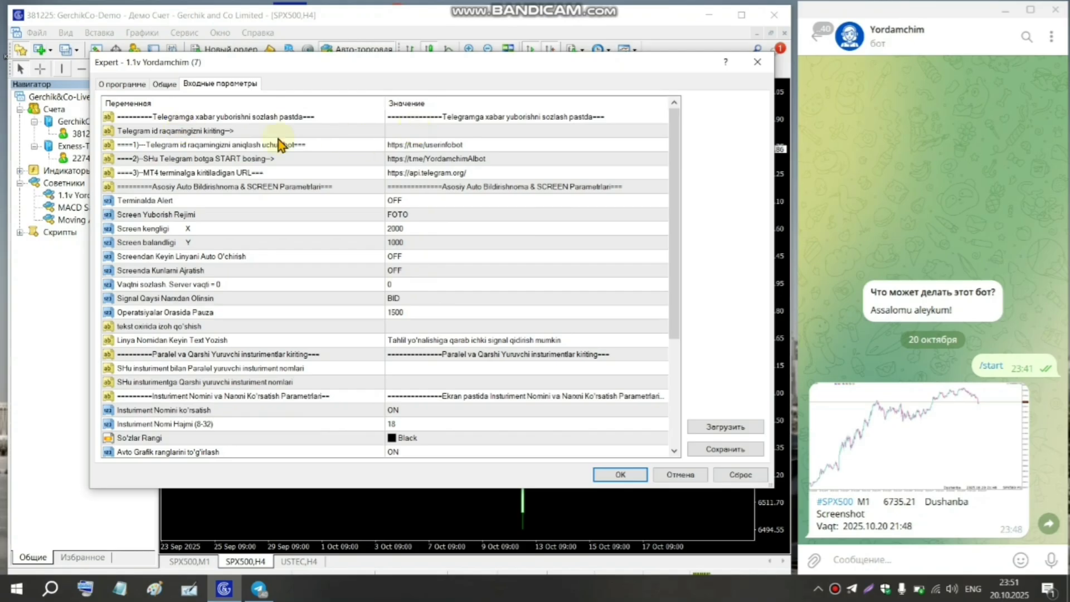
Paste the copied Telegram ID as the Telegram ID value in the expert's input parameters
{"action": "double_click", "coordinate": [406, 132]}
{"action": "right_click", "coordinate": [407, 131]}
{"action": "left_click", "coordinate": [445, 137]}
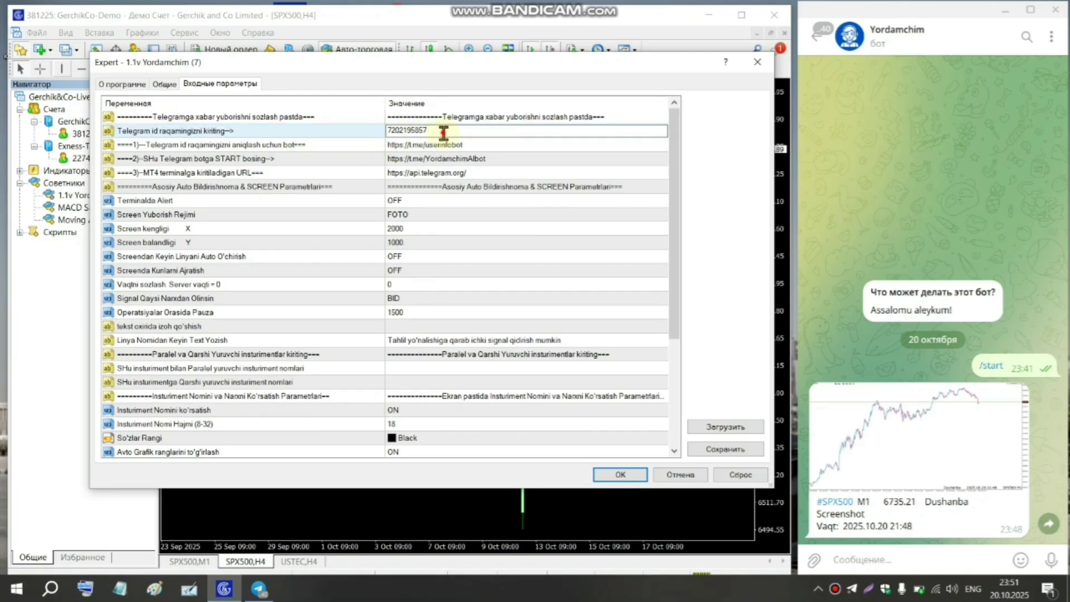
{"action": "left_click", "coordinate": [390, 123]}
{"action": "left_click", "coordinate": [392, 131]}
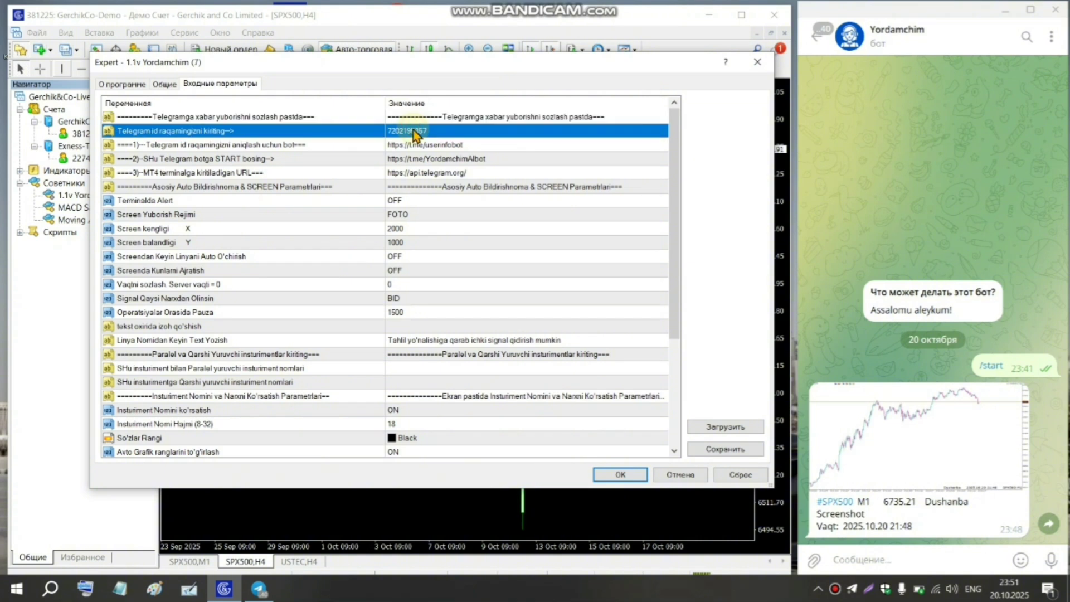
{"action": "left_click", "coordinate": [438, 131]}
{"action": "left_click", "coordinate": [438, 131]}
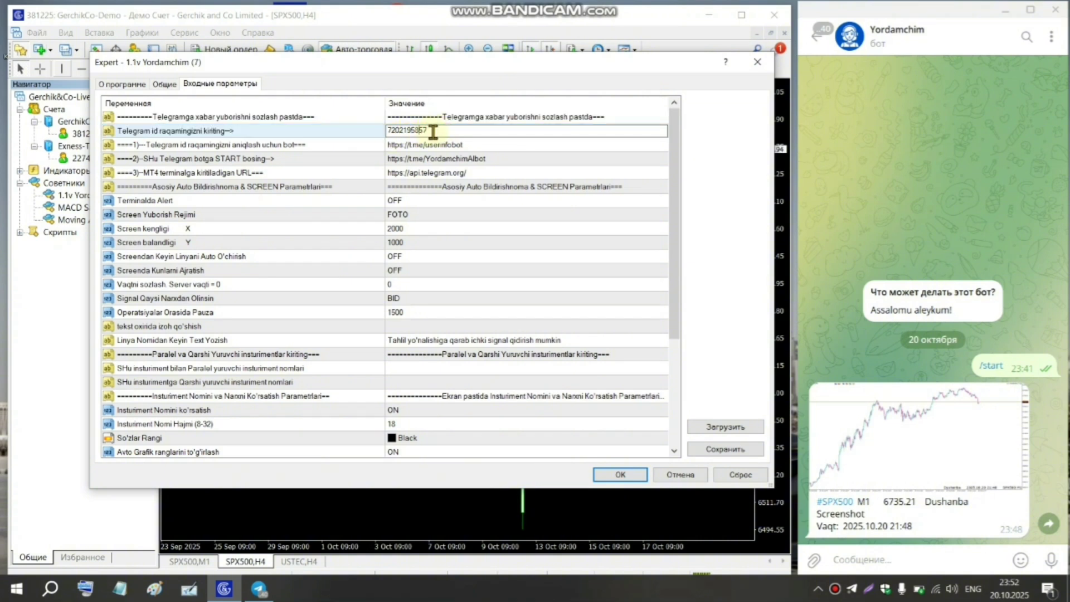
Set the Avto Grafik ranglarini to'g'irlash parameter to OFF and apply the expert's settings to the SPX500,H4 chart
{"action": "scroll", "coordinate": [480, 330], "scroll_direction": "down", "scroll_amount": 2}
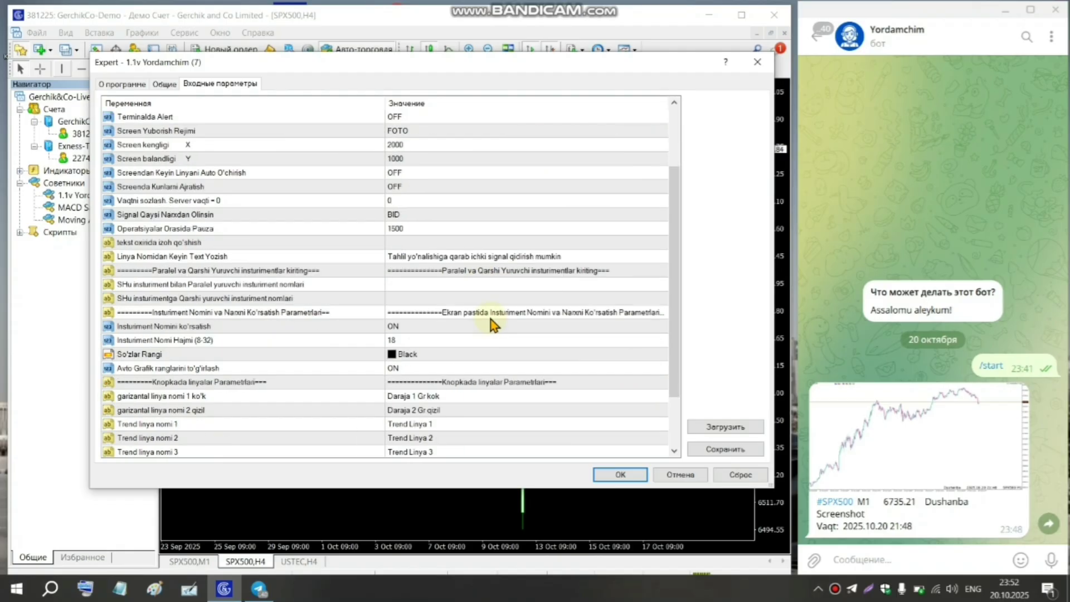
{"action": "scroll", "coordinate": [412, 239], "scroll_direction": "down", "scroll_amount": 3}
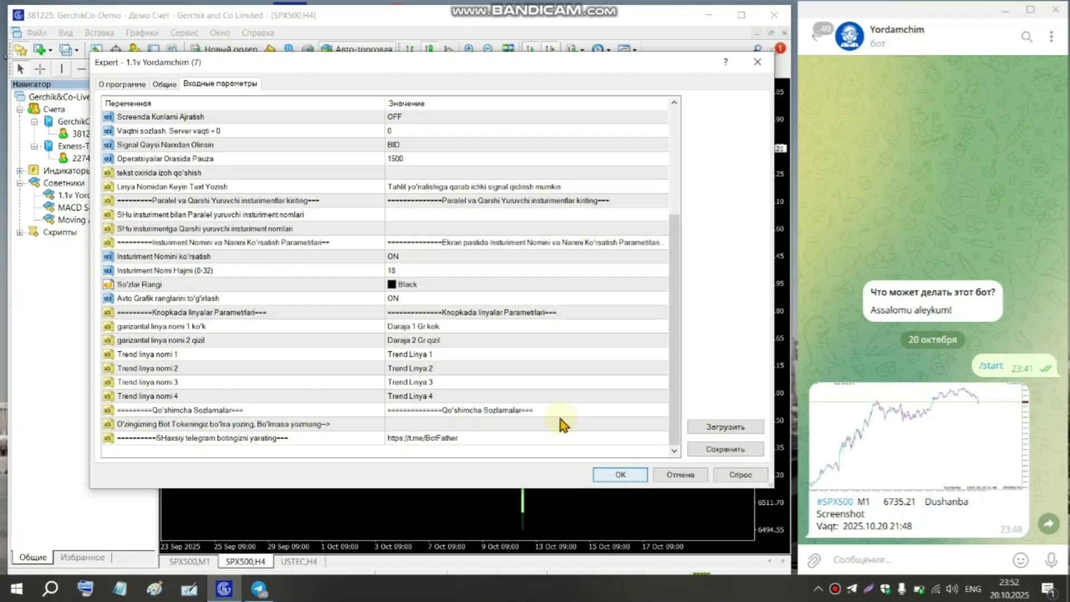
{"action": "scroll", "coordinate": [460, 290], "scroll_direction": "up", "scroll_amount": 3}
{"action": "scroll", "coordinate": [461, 298], "scroll_direction": "up", "scroll_amount": 1}
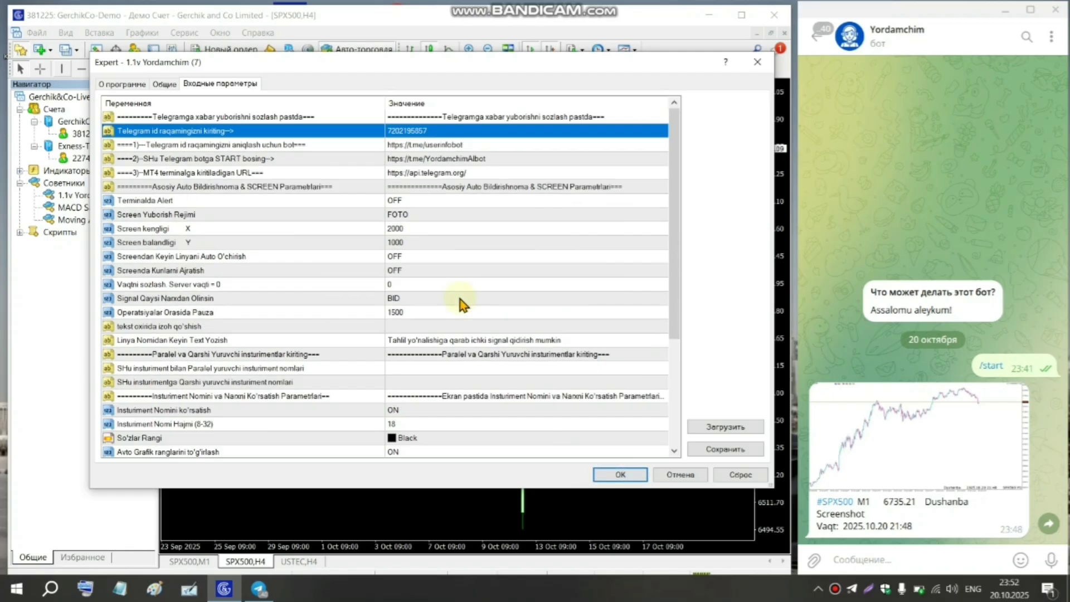
{"action": "scroll", "coordinate": [458, 302], "scroll_direction": "down", "scroll_amount": 3}
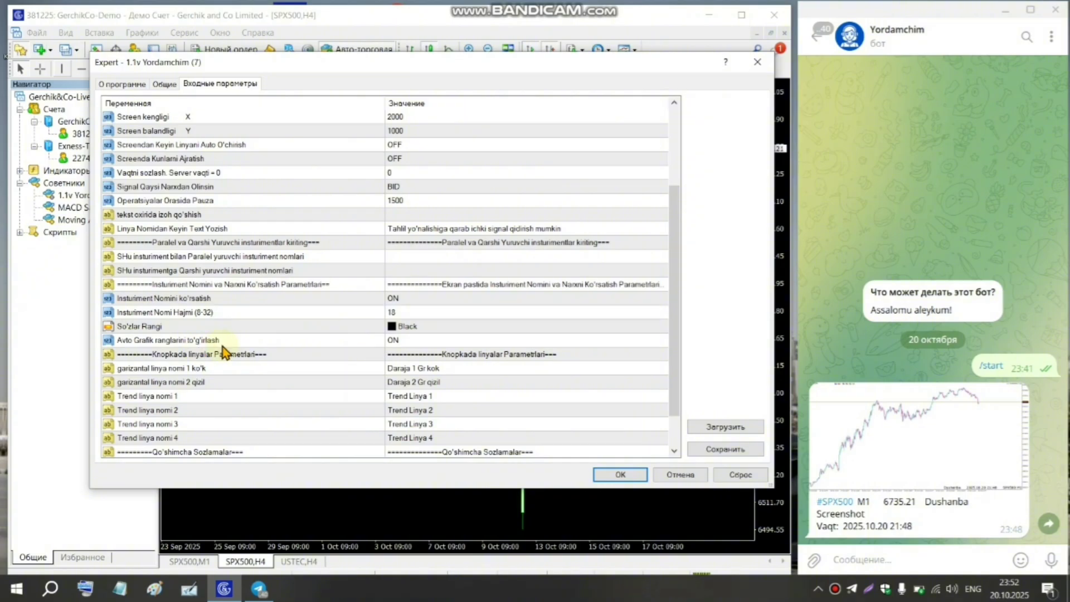
{"action": "left_click", "coordinate": [198, 341]}
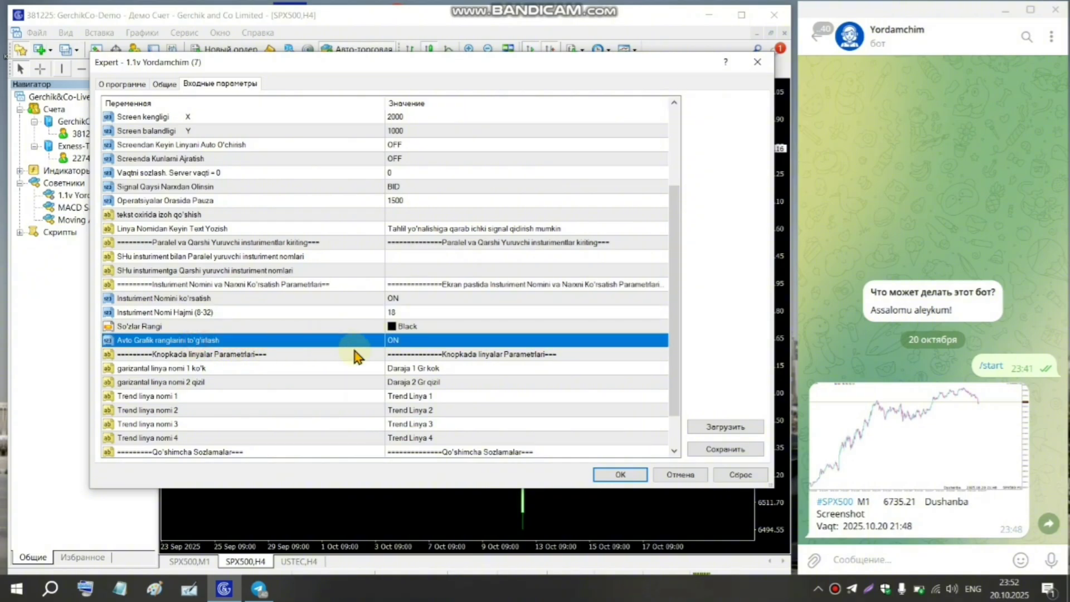
{"action": "left_click", "coordinate": [393, 345]}
{"action": "left_click", "coordinate": [397, 347]}
{"action": "left_click", "coordinate": [397, 351]}
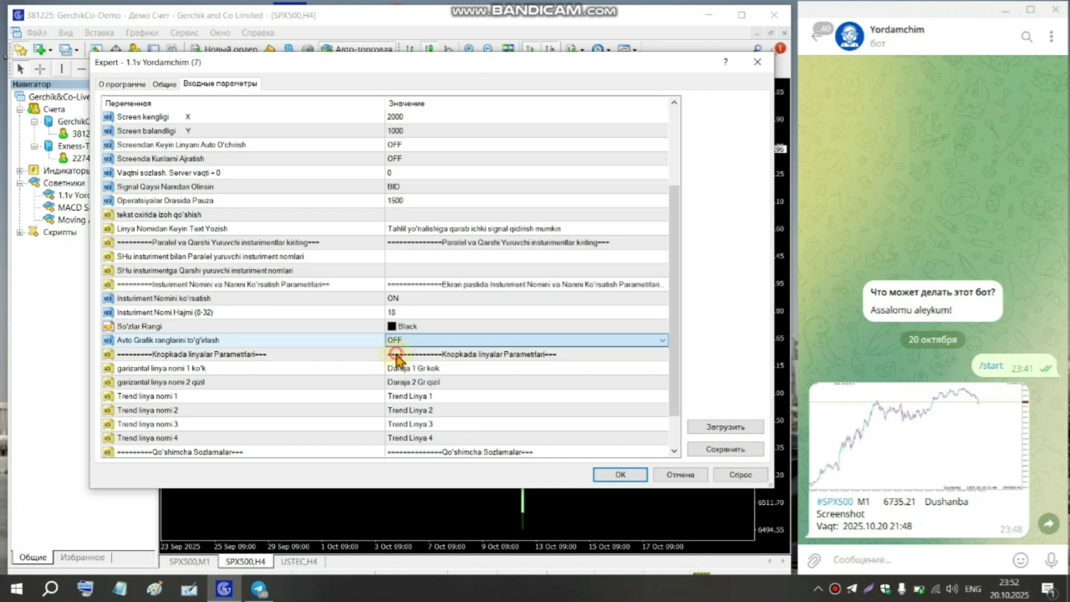
{"action": "left_click", "coordinate": [608, 473]}
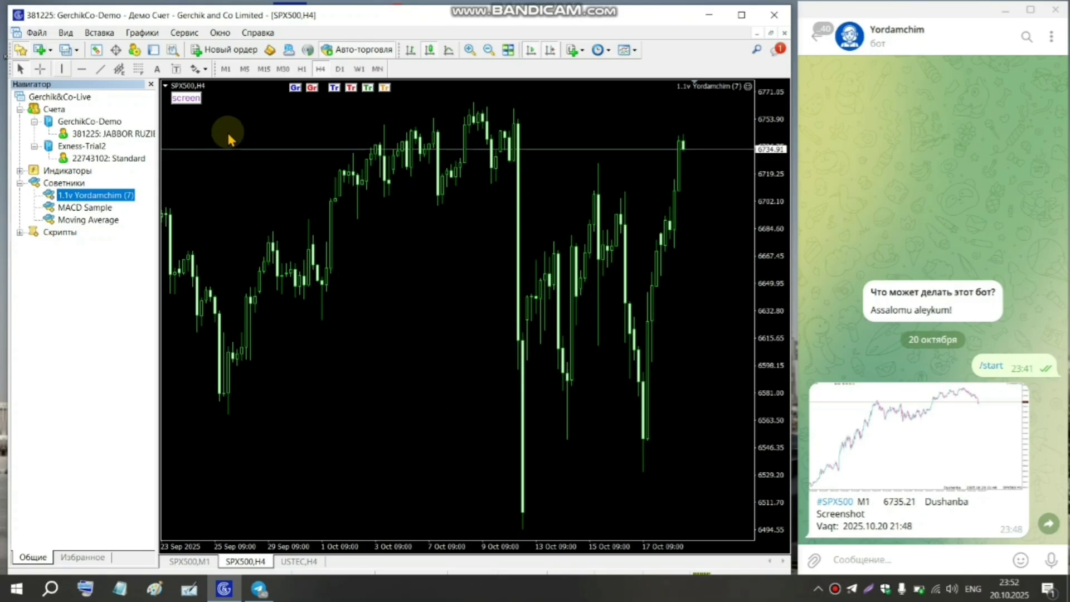
Send a screenshot of the SPX500,H4 chart with the expert's screen function and view it in the Yordamchim chat
{"action": "left_click", "coordinate": [186, 102]}
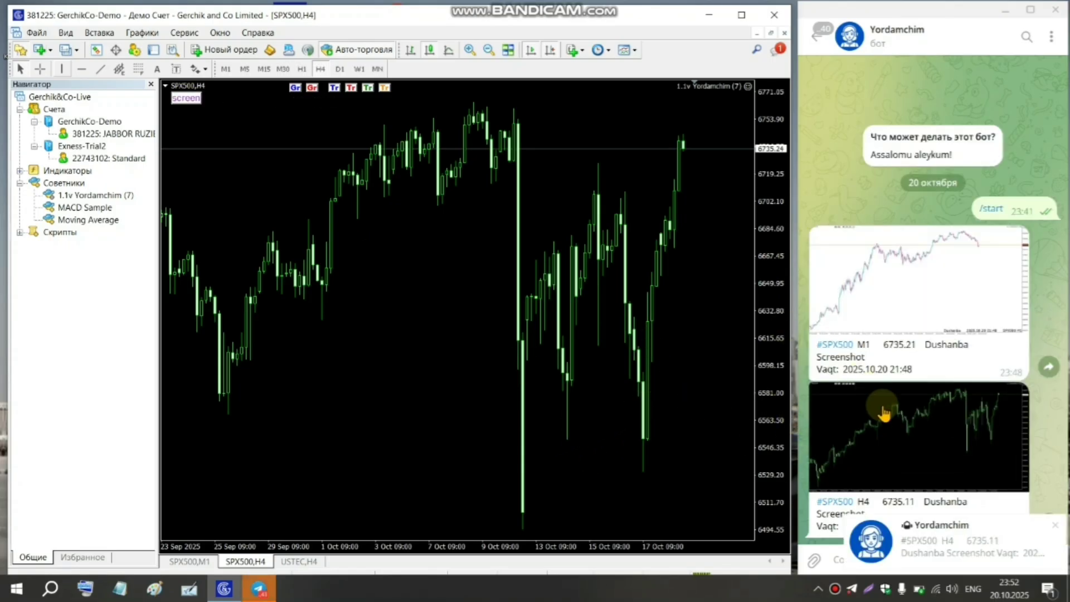
{"action": "double_click", "coordinate": [907, 428]}
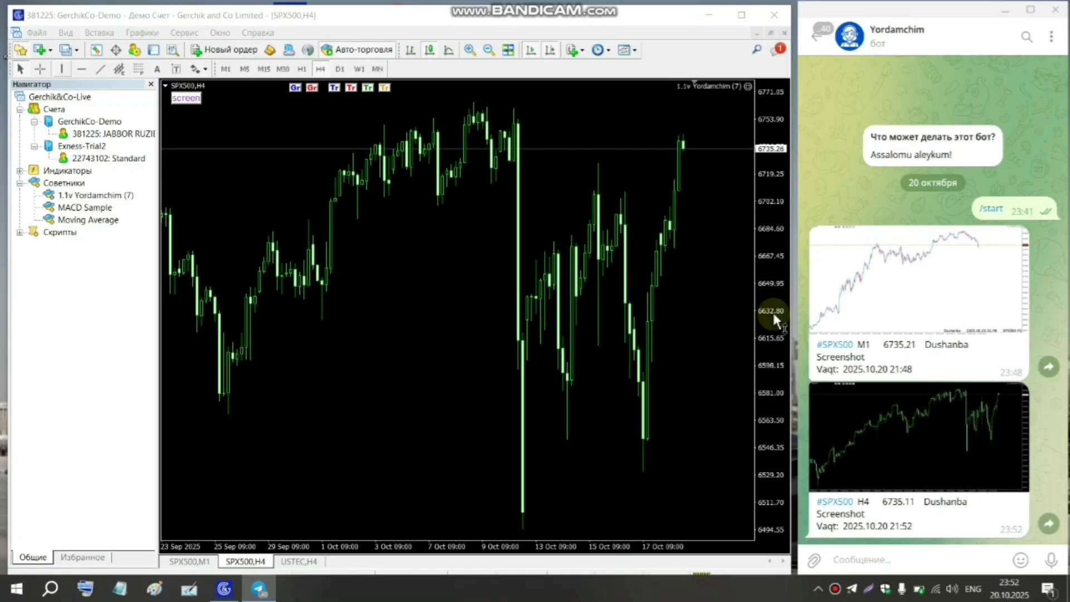
Set the expert's Avto Grafik ranglarini to'g'irlash parameter to ON and apply it to the SPX500,H4 chart
{"action": "left_click", "coordinate": [748, 86]}
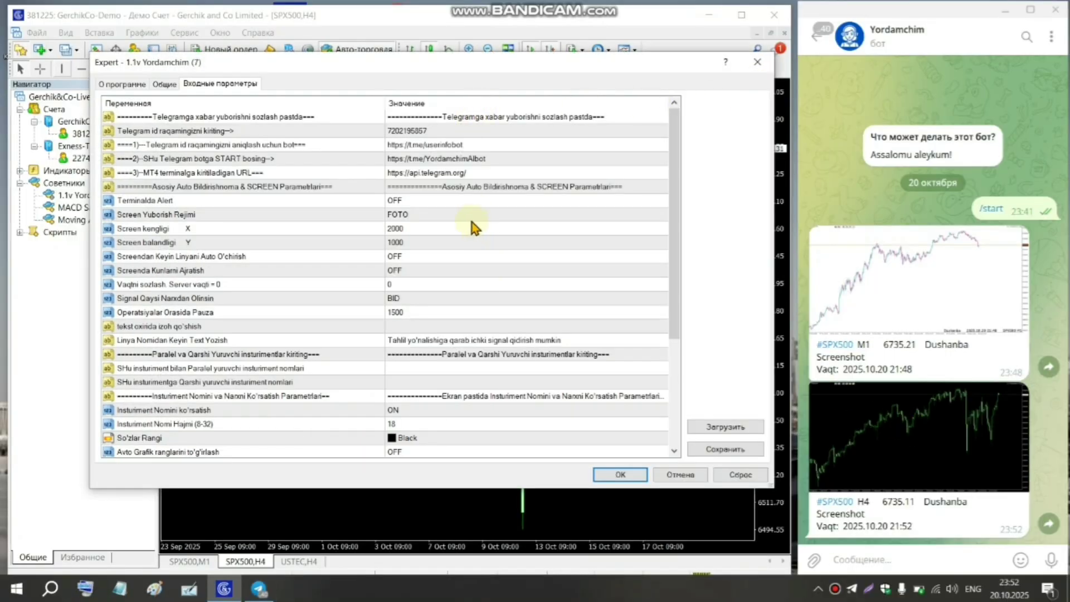
{"action": "scroll", "coordinate": [490, 173], "scroll_direction": "down", "scroll_amount": 3}
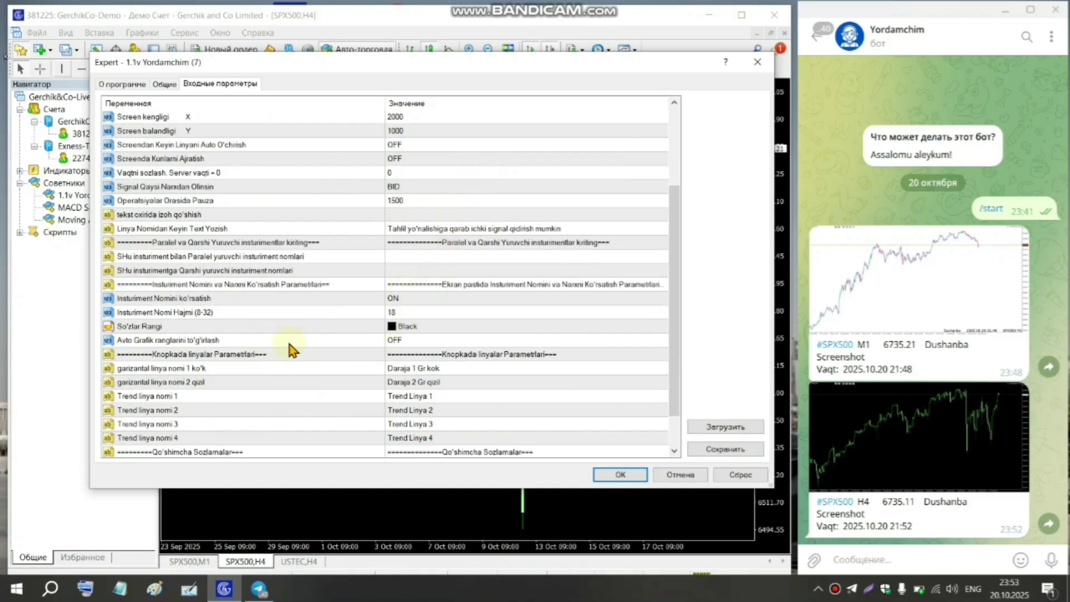
{"action": "left_click", "coordinate": [415, 338]}
{"action": "left_click", "coordinate": [415, 340]}
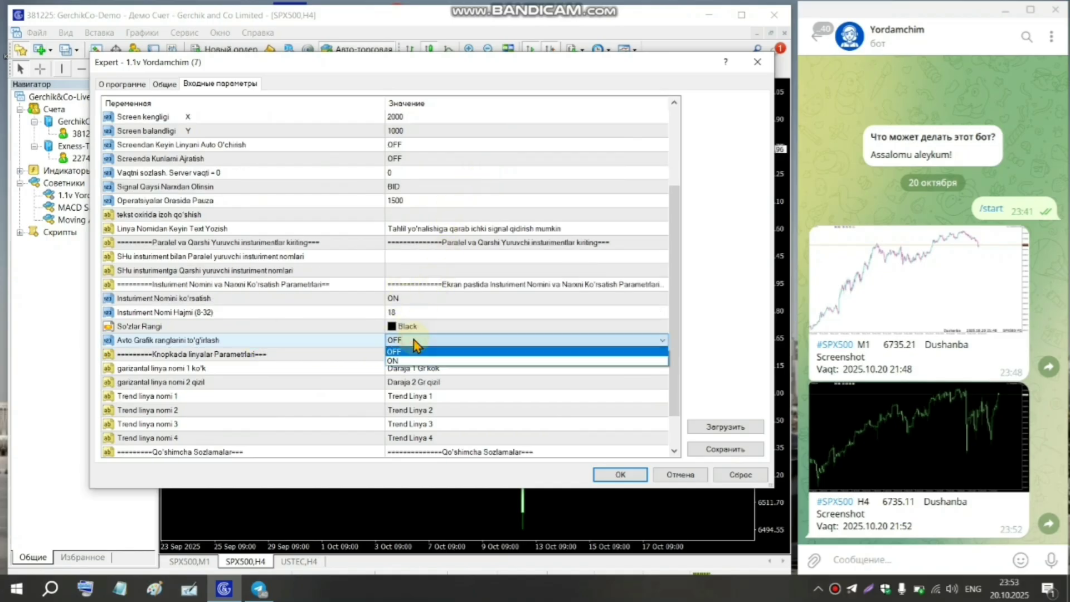
{"action": "left_click", "coordinate": [402, 359]}
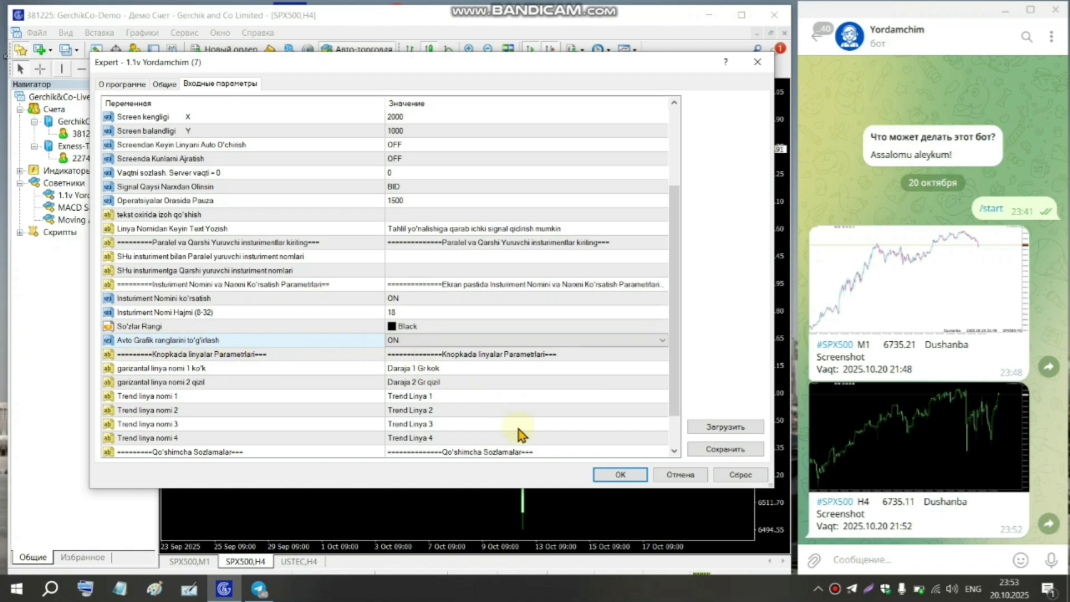
{"action": "left_click", "coordinate": [615, 476]}
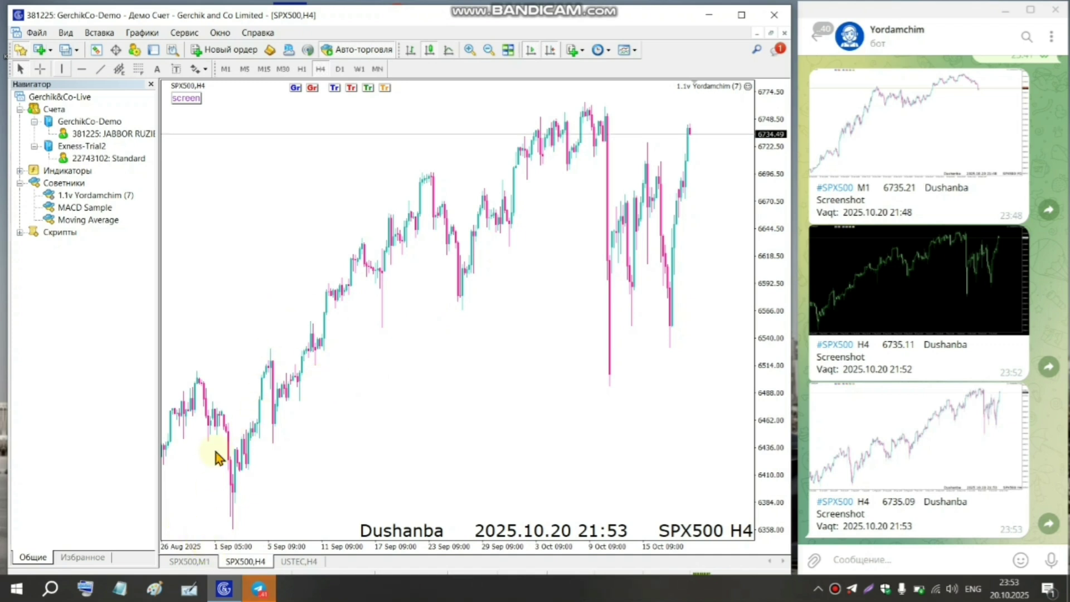
Copy the Telegram ID value from the SPX500,H4 expert's input parameters and close its settings without changes
{"action": "left_click", "coordinate": [749, 91]}
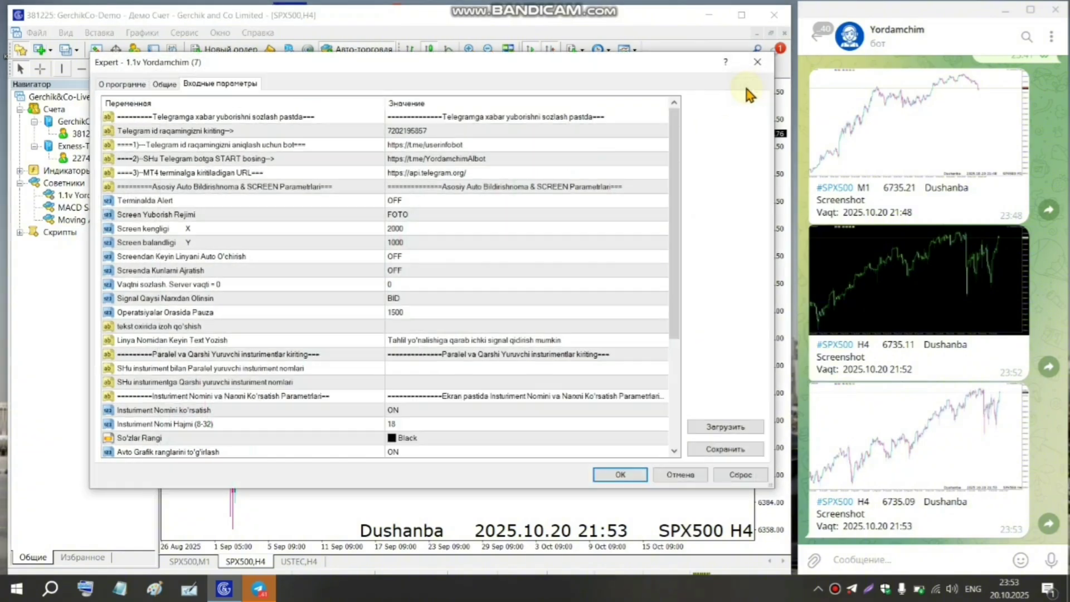
{"action": "double_click", "coordinate": [409, 130]}
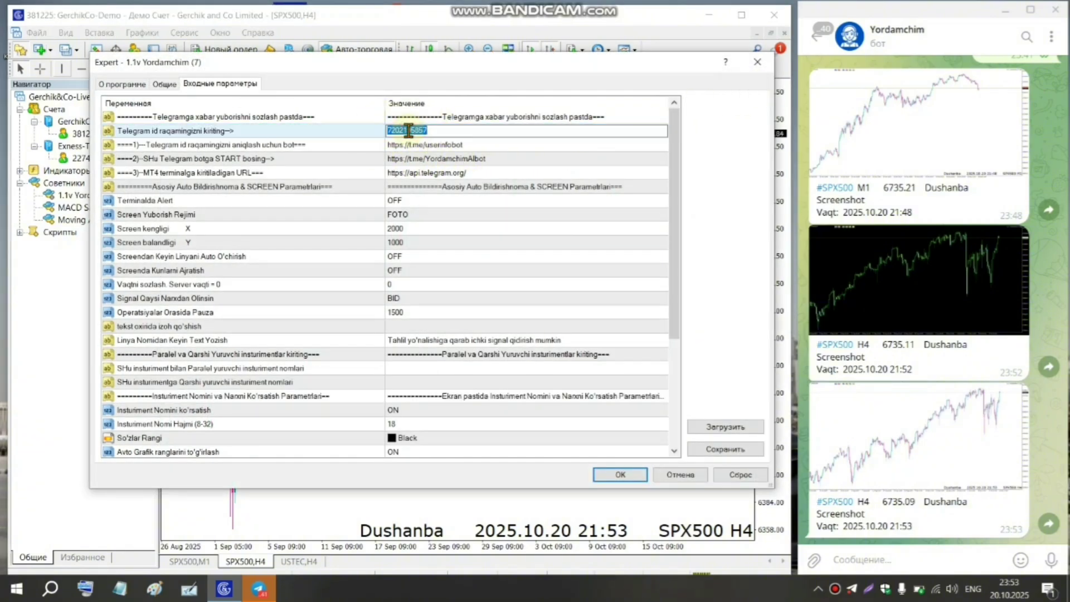
{"action": "right_click", "coordinate": [409, 131]}
{"action": "left_click", "coordinate": [435, 151]}
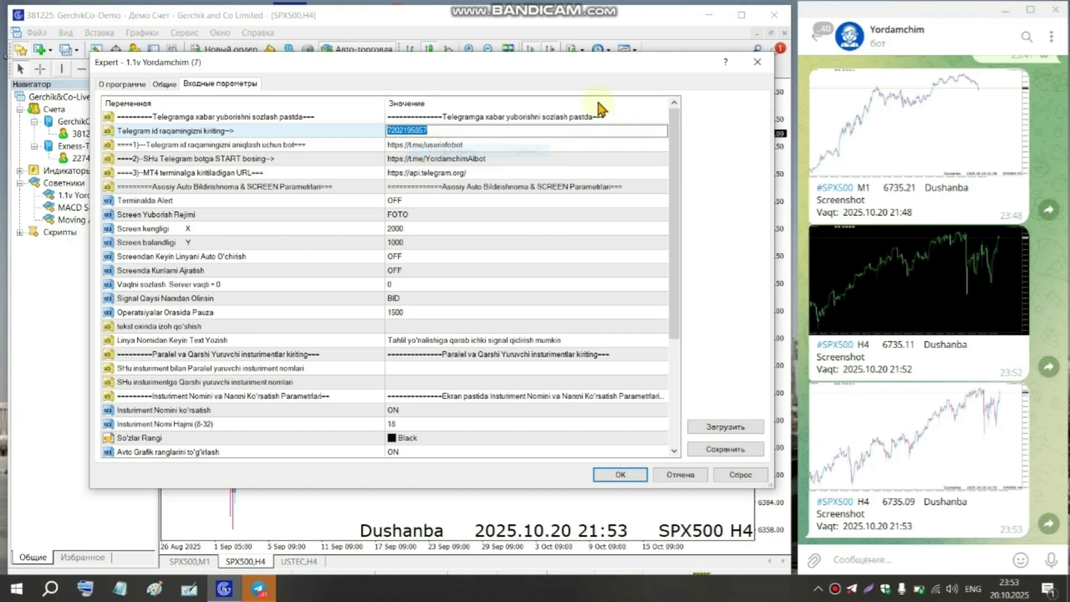
{"action": "left_click", "coordinate": [759, 69]}
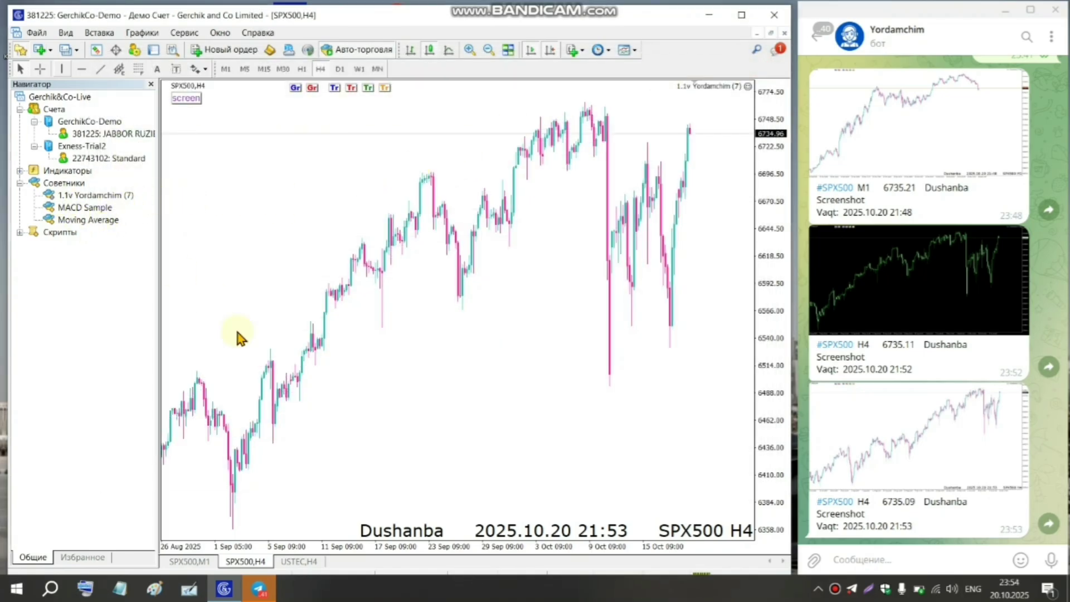
Switch to the USTEC,H4 chart and attach the 1.1v Yordamchim (7) expert to it
{"action": "left_click", "coordinate": [299, 561]}
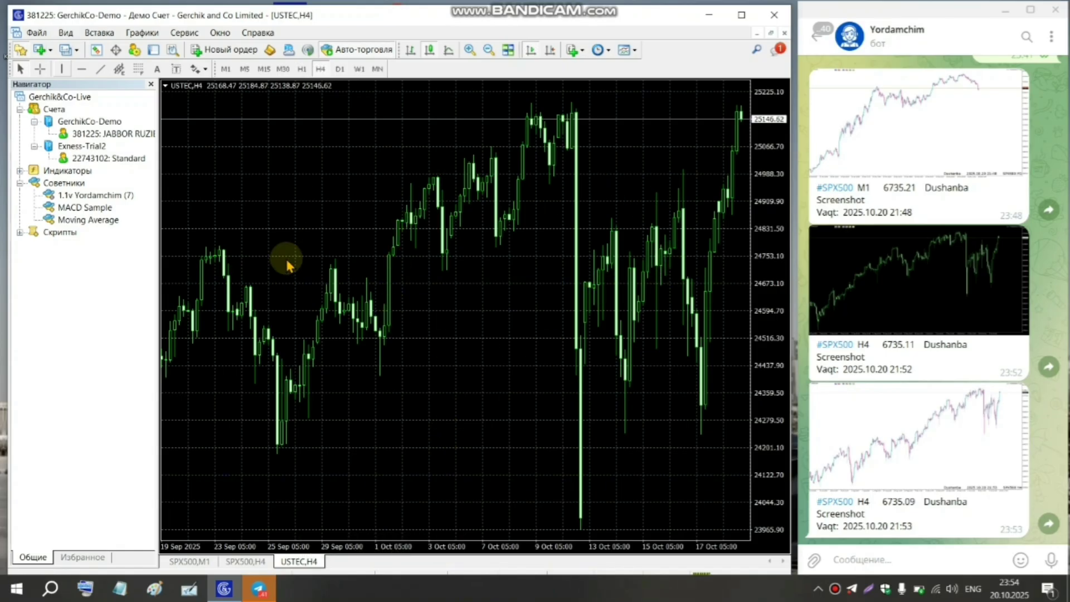
{"action": "left_click", "coordinate": [76, 196]}
{"action": "mouse_move", "coordinate": [75, 199]}
{"action": "left_mouse_down"}
{"action": "mouse_move", "coordinate": [251, 227]}
{"action": "mouse_move", "coordinate": [385, 274]}
{"action": "left_mouse_up"}
{"action": "left_click_drag", "start_coordinate": [434, 303], "coordinate": [480, 351]}
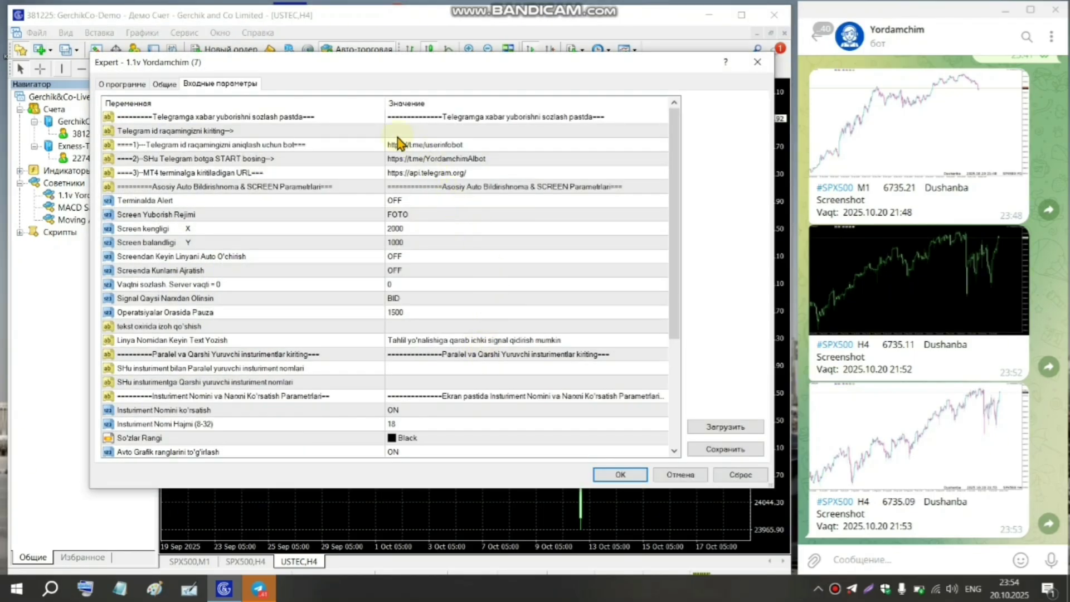
Paste the copied Telegram ID into the expert's Telegram ID parameter and apply the settings to the USTEC,H4 chart
{"action": "double_click", "coordinate": [419, 133]}
{"action": "right_click", "coordinate": [421, 130]}
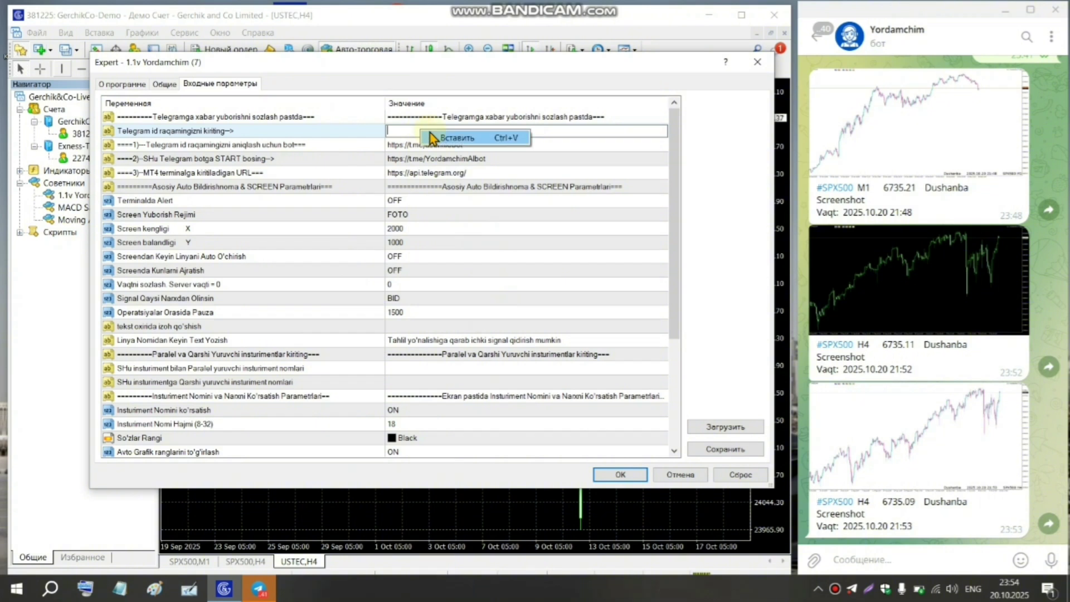
{"action": "left_click", "coordinate": [445, 138]}
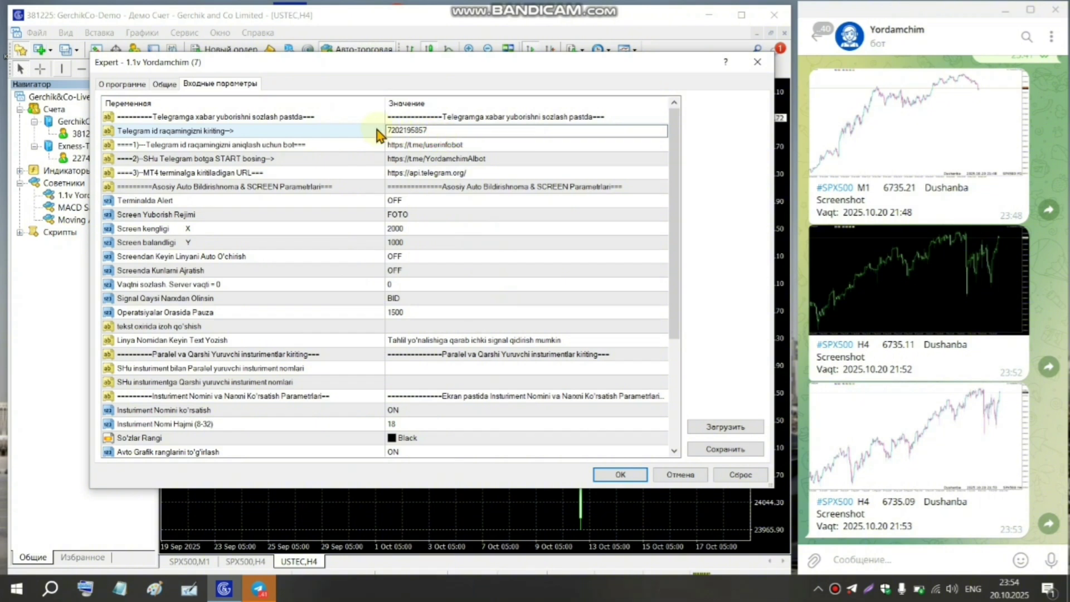
{"action": "left_click", "coordinate": [622, 475]}
{"action": "left_click", "coordinate": [623, 475]}
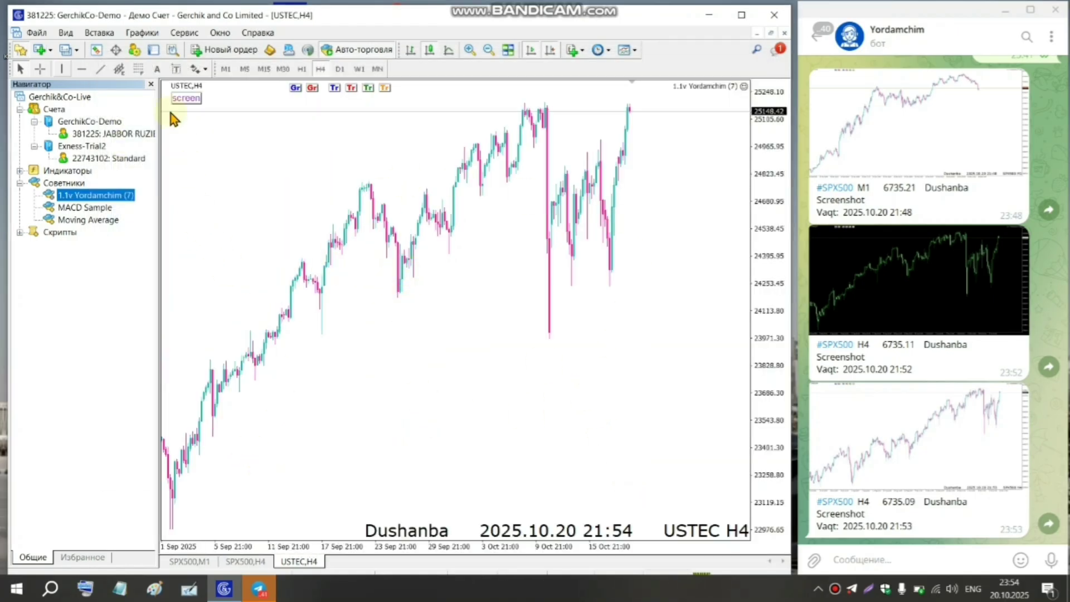
Show the Market Watch symbols and open a new chart for CL_BRENT
{"action": "left_click", "coordinate": [98, 50]}
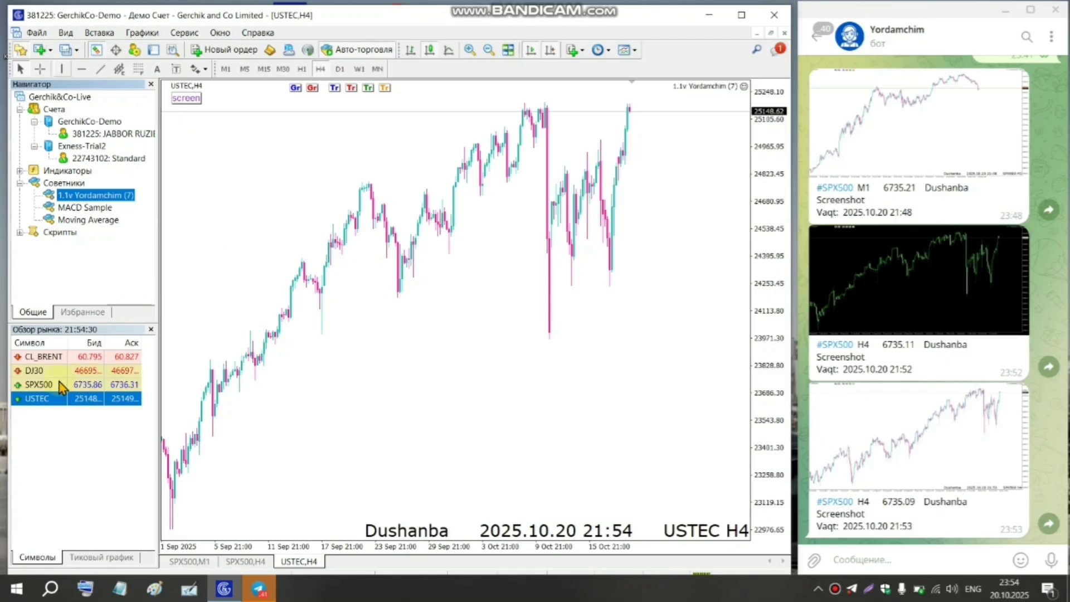
{"action": "right_click", "coordinate": [53, 357]}
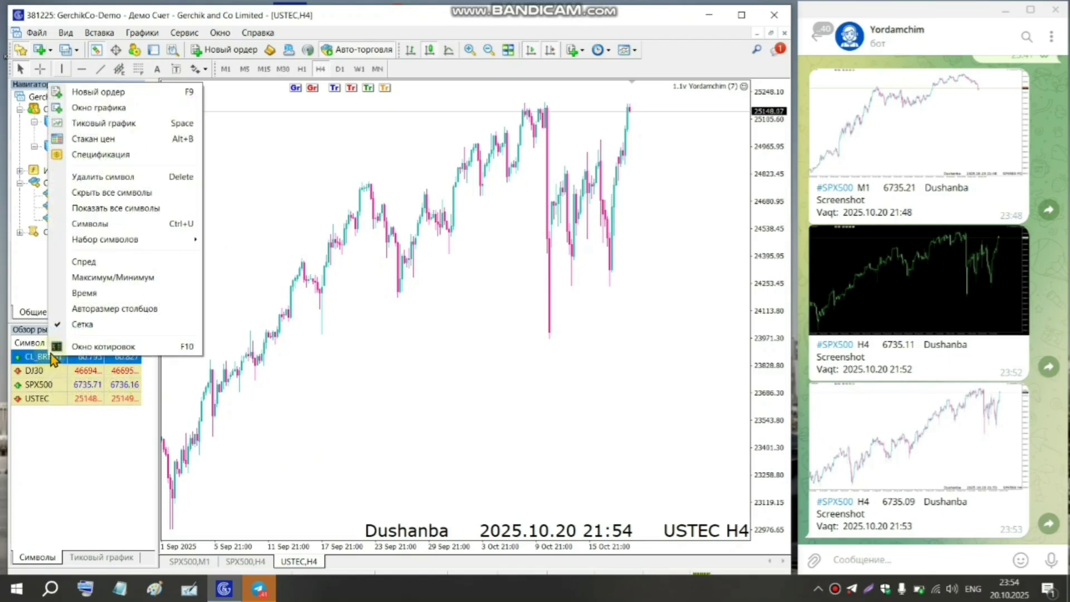
{"action": "left_click", "coordinate": [100, 107]}
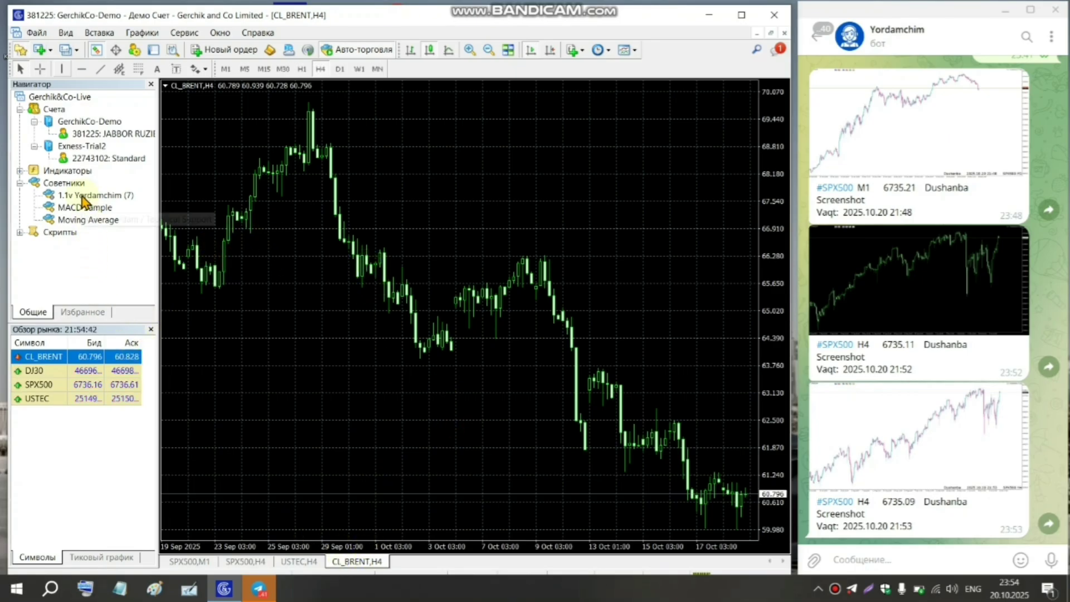
Attach the 1.1v Yordamchim (7) expert to the CL_BRENT,H4 chart with the copied Telegram ID as its Telegram ID value
{"action": "left_click_drag", "start_coordinate": [83, 198], "coordinate": [127, 203]}
{"action": "left_click_drag", "start_coordinate": [441, 313], "coordinate": [481, 359]}
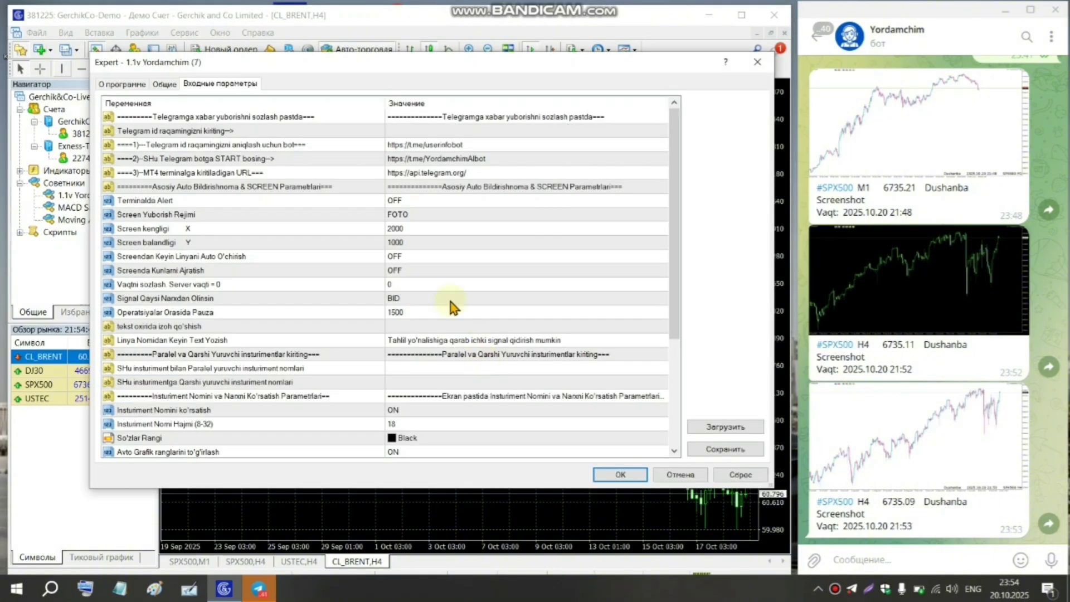
{"action": "left_click", "coordinate": [418, 131]}
{"action": "left_click", "coordinate": [418, 131]}
{"action": "right_click", "coordinate": [417, 132]}
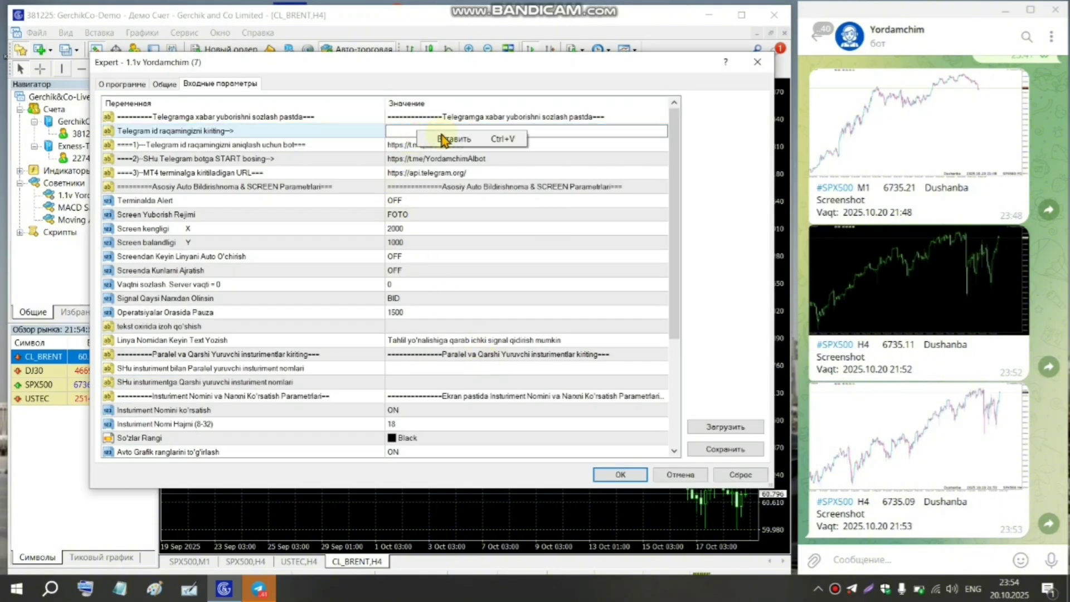
{"action": "left_click", "coordinate": [453, 139]}
{"action": "mouse_move", "coordinate": [428, 131]}
{"action": "left_mouse_down"}
{"action": "mouse_move", "coordinate": [389, 131]}
{"action": "mouse_move", "coordinate": [446, 130]}
{"action": "left_mouse_up"}
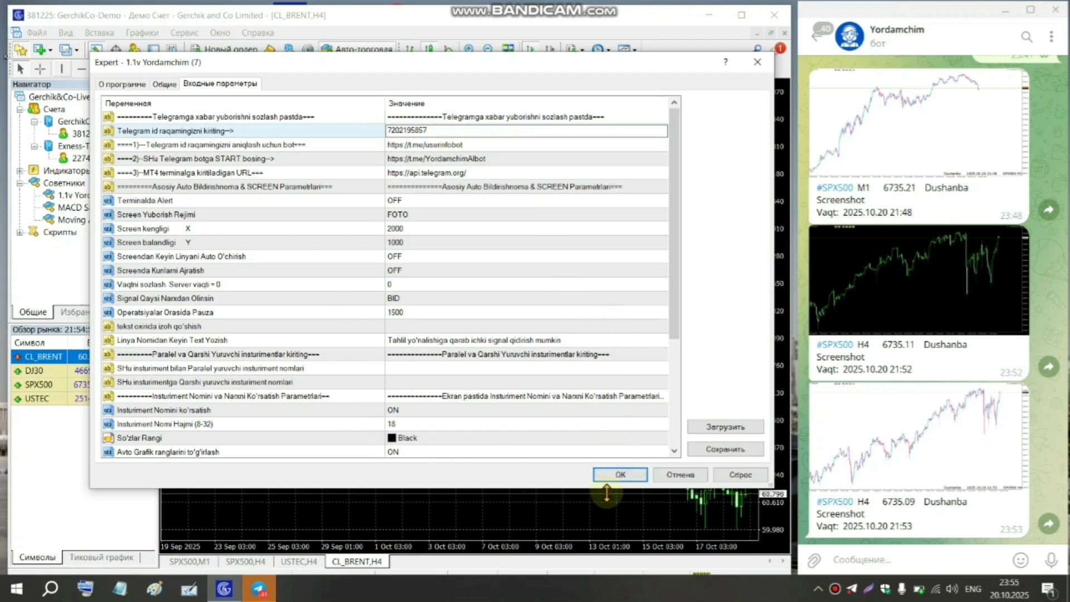
{"action": "left_click", "coordinate": [629, 475]}
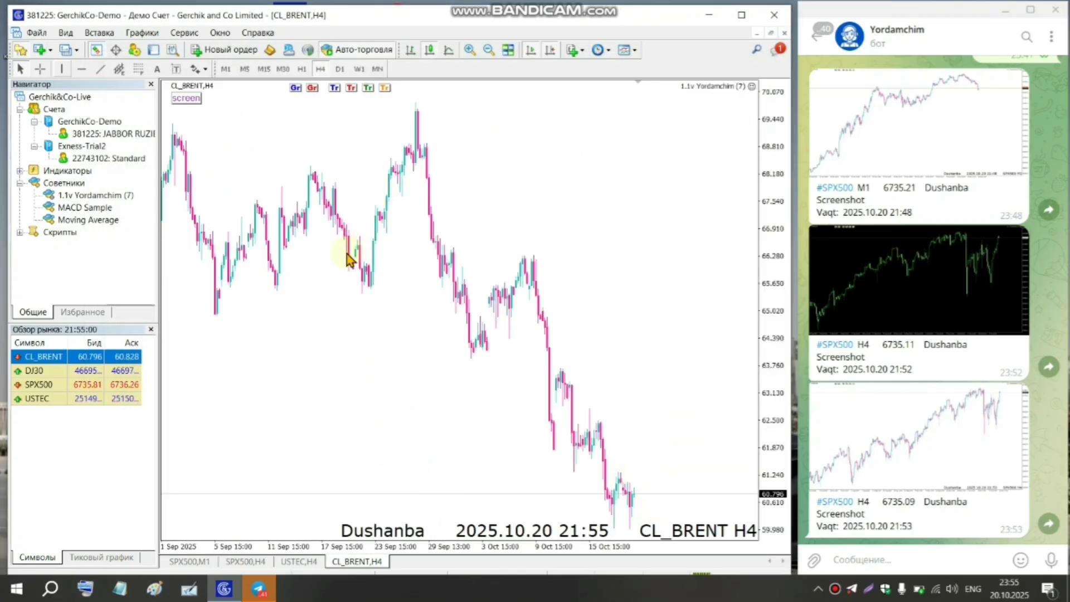
Add the expert's blue, red, green and orange trend lines and its blue horizontal line to the CL_BRENT,H4 chart
{"action": "left_click", "coordinate": [334, 88]}
{"action": "left_click", "coordinate": [351, 88]}
{"action": "left_click", "coordinate": [368, 88]}
{"action": "left_click", "coordinate": [384, 88]}
{"action": "left_click", "coordinate": [295, 88]}
{"action": "left_click", "coordinate": [312, 89]}
{"action": "left_click", "coordinate": [312, 90]}
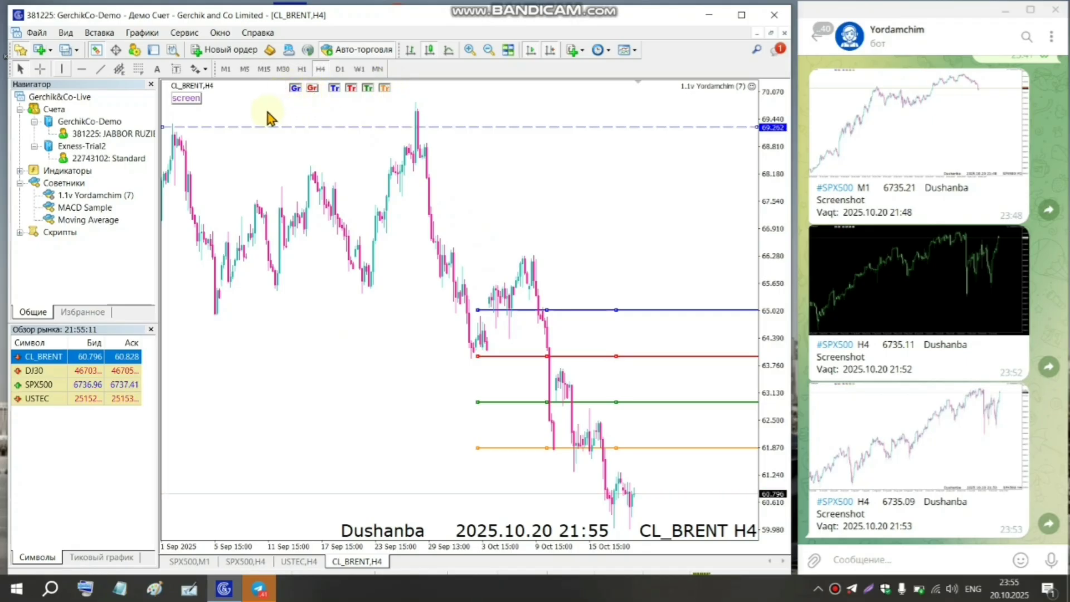
Send a screenshot of the CL_BRENT,H4 chart with the expert's screen function and view it enlarged in the Yordamchim chat
{"action": "left_click", "coordinate": [184, 100]}
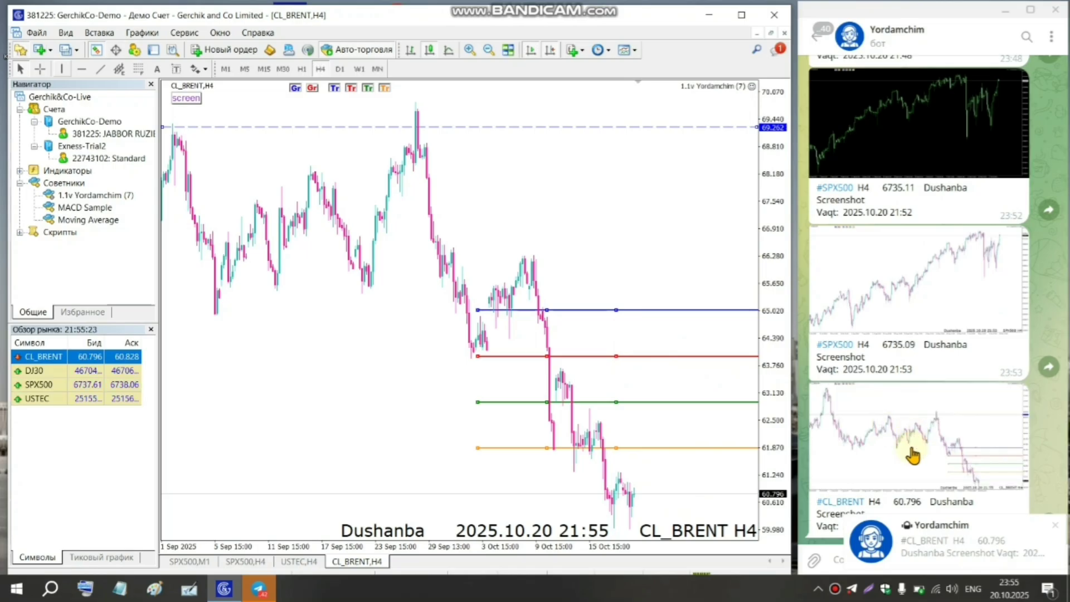
{"action": "left_click", "coordinate": [913, 454]}
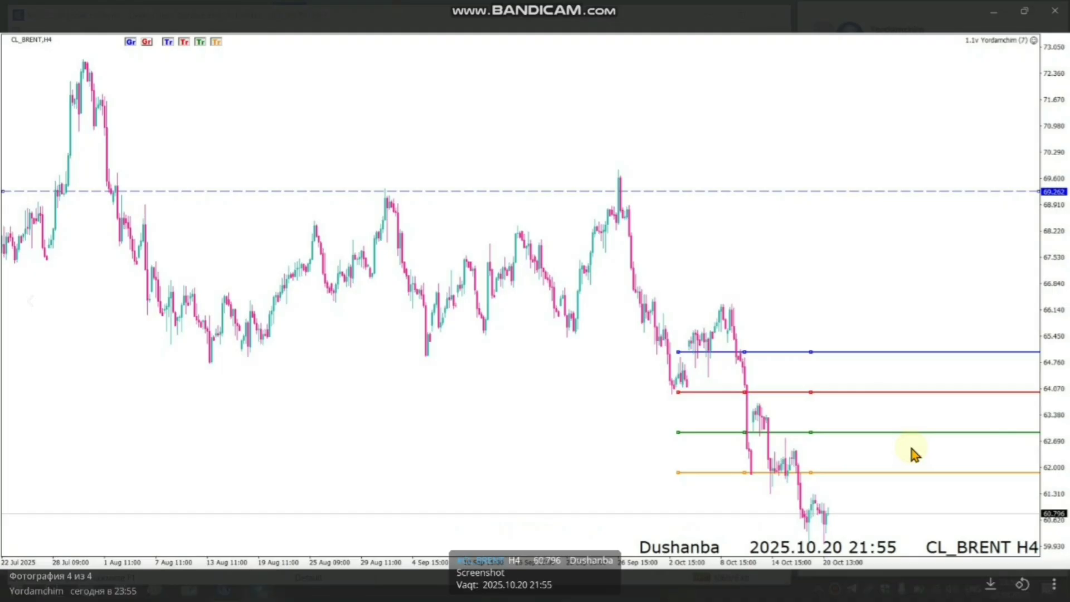
{"action": "left_click", "coordinate": [914, 453]}
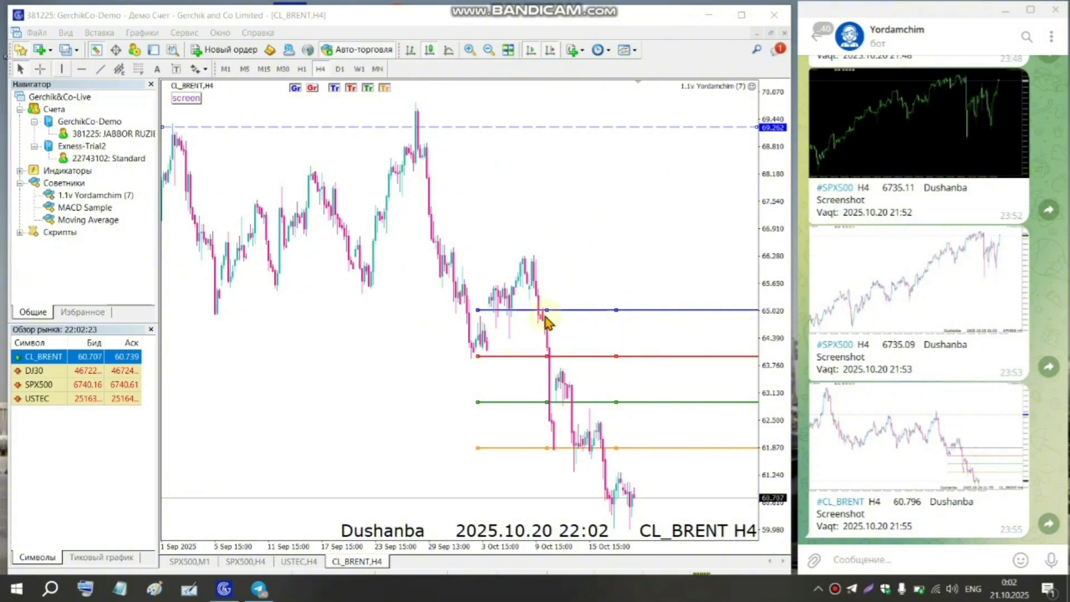
Reposition the blue trend line on CL_BRENT,H4 so it slopes down from the late-September high through the October peak near 66.28
{"action": "left_click_drag", "start_coordinate": [548, 310], "coordinate": [544, 261]}
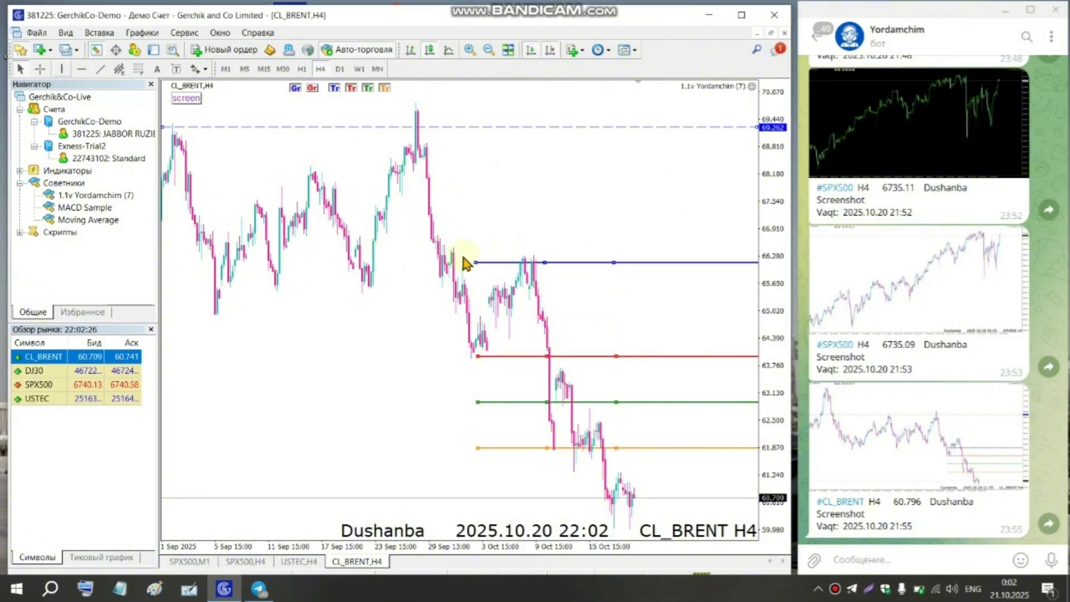
{"action": "left_click_drag", "start_coordinate": [478, 262], "coordinate": [418, 103]}
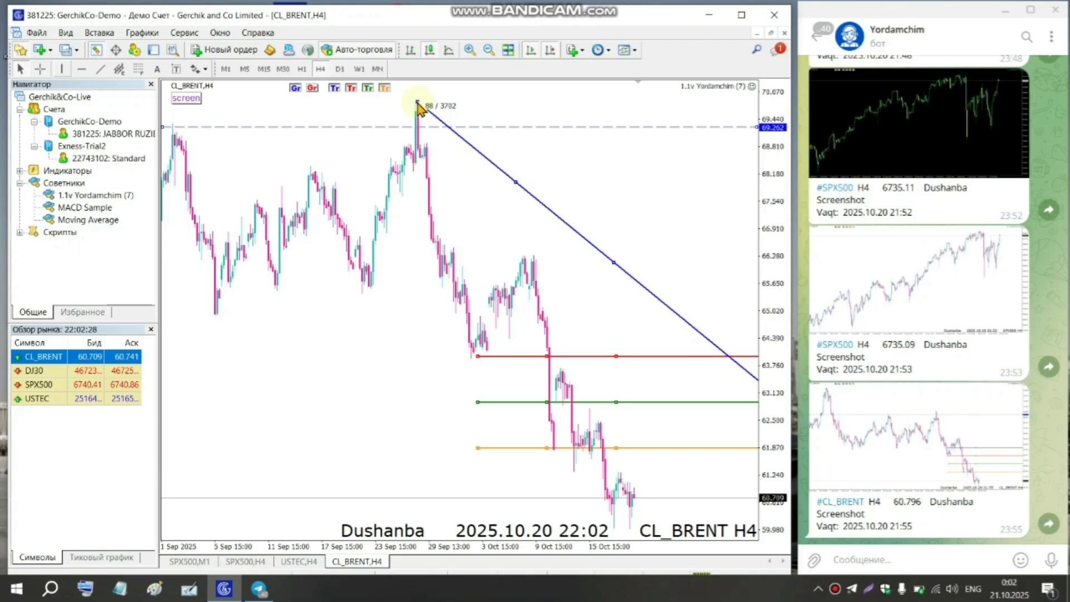
{"action": "left_click_drag", "start_coordinate": [614, 262], "coordinate": [535, 259]}
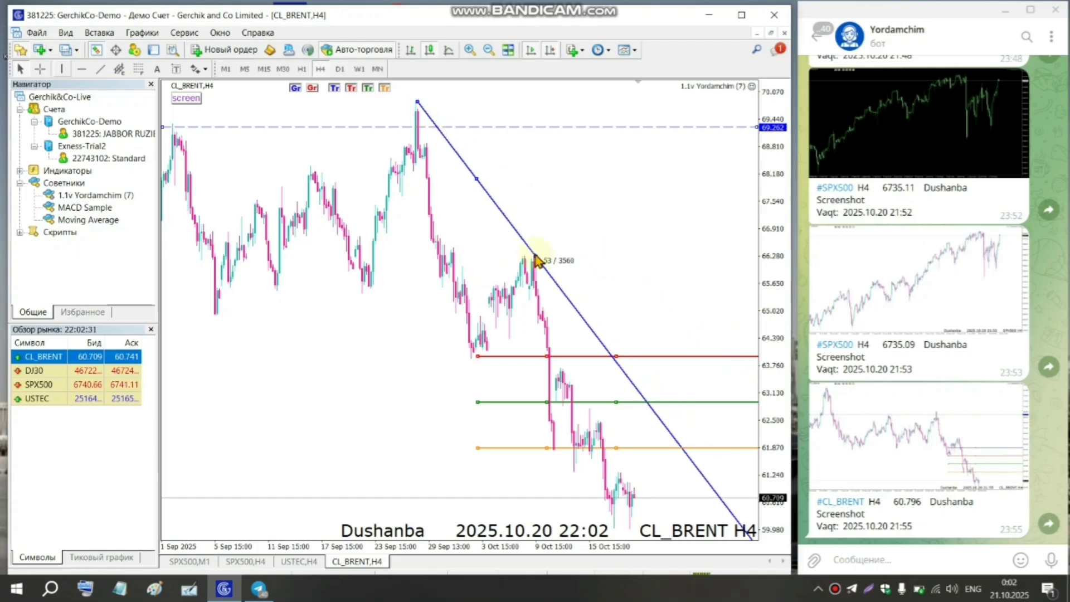
Remove the orange, green and red trend lines and lower the blue horizontal line to about 66.322
{"action": "left_click", "coordinate": [385, 88]}
{"action": "left_click", "coordinate": [368, 88]}
{"action": "left_click", "coordinate": [351, 87]}
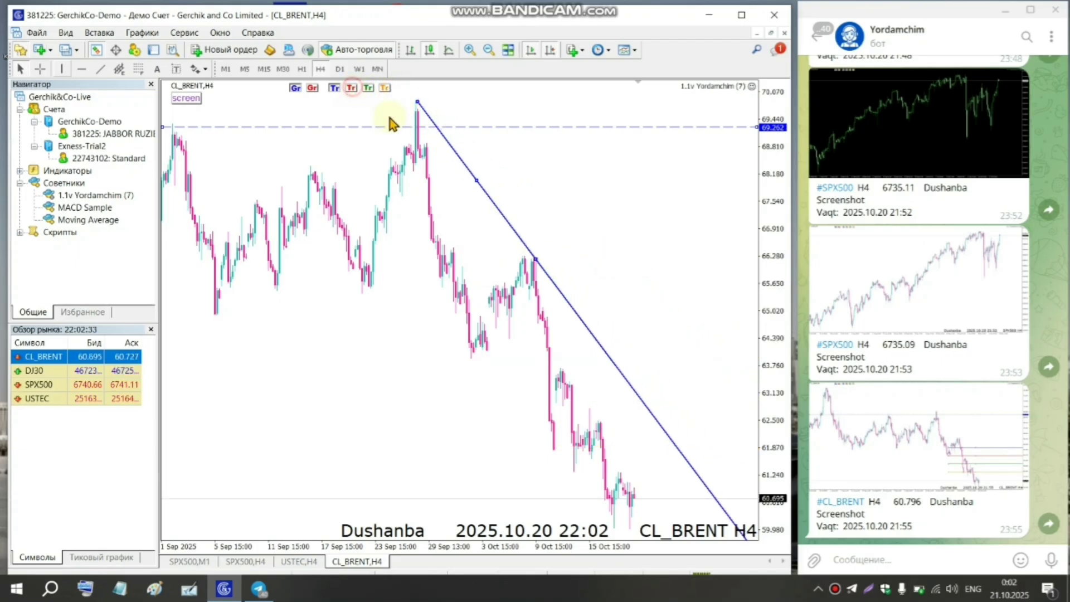
{"action": "left_click_drag", "start_coordinate": [484, 123], "coordinate": [556, 252]}
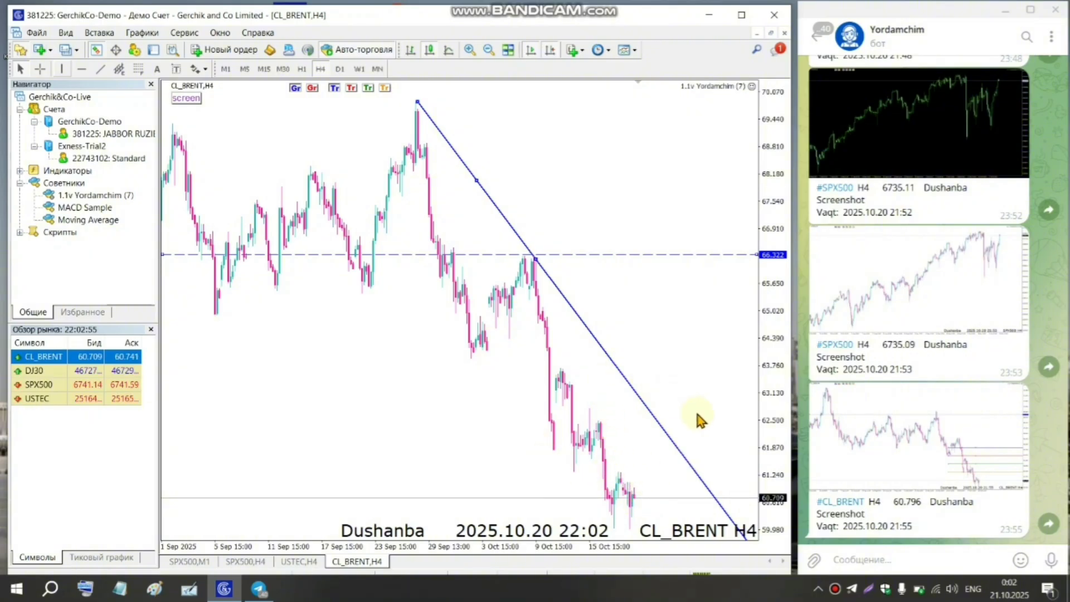
Open the CL_BRENT,H4 expert's input parameters and examine the notification, screenshot, instrument and line settings
{"action": "left_click", "coordinate": [752, 86]}
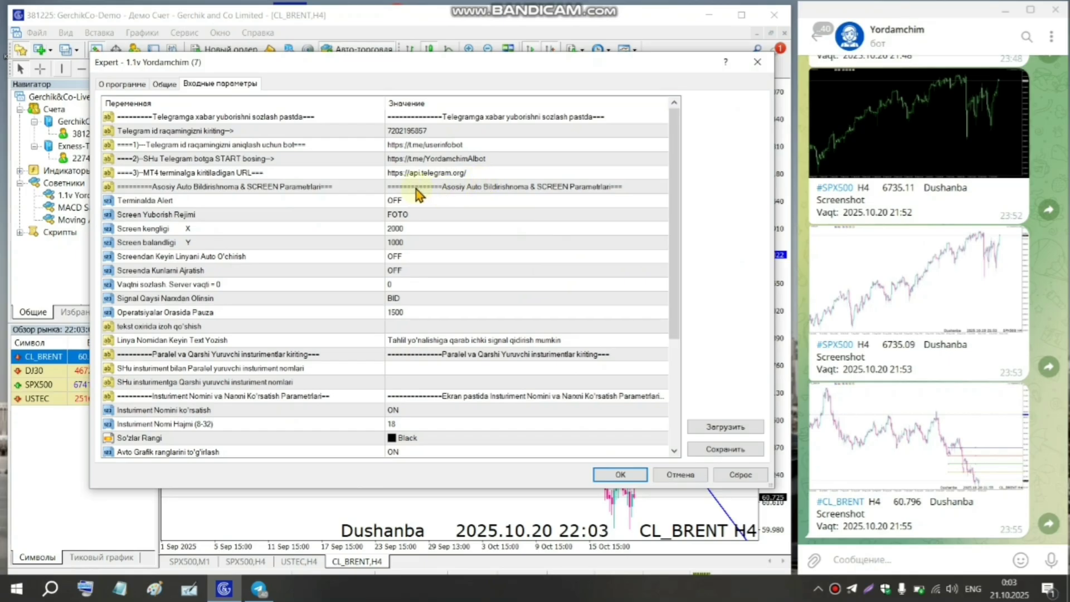
{"action": "scroll", "coordinate": [276, 163], "scroll_direction": "down", "scroll_amount": 4}
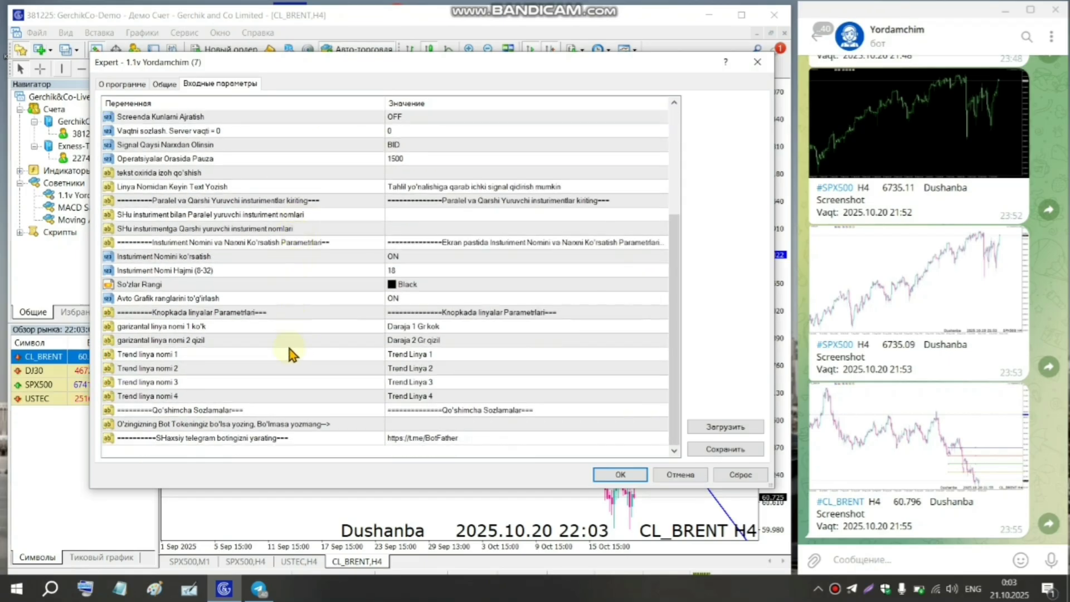
{"action": "scroll", "coordinate": [405, 252], "scroll_direction": "up", "scroll_amount": 4}
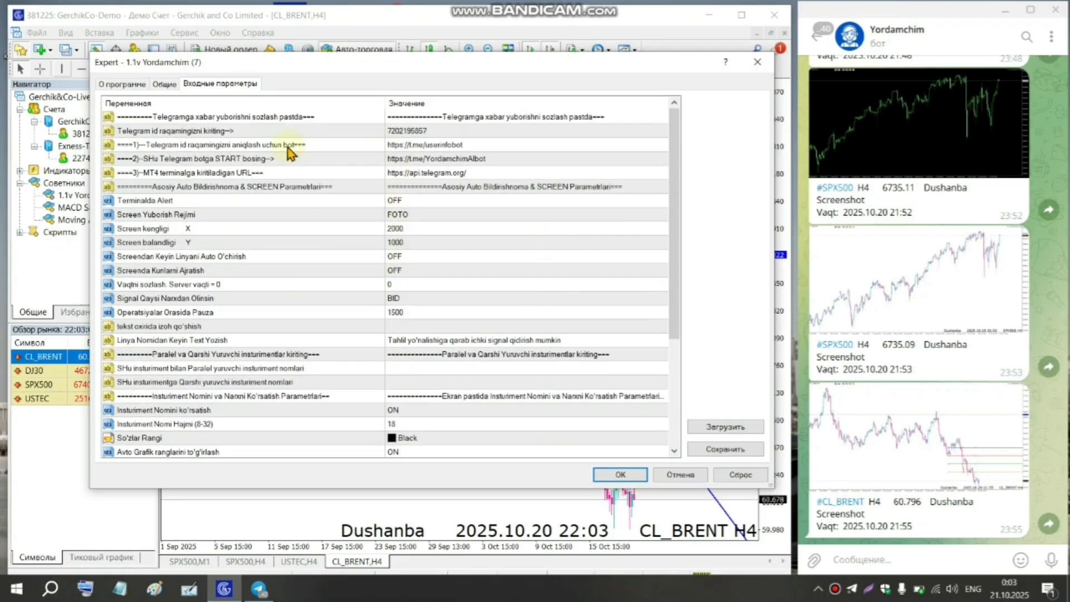
{"action": "scroll", "coordinate": [261, 423], "scroll_direction": "down", "scroll_amount": 3}
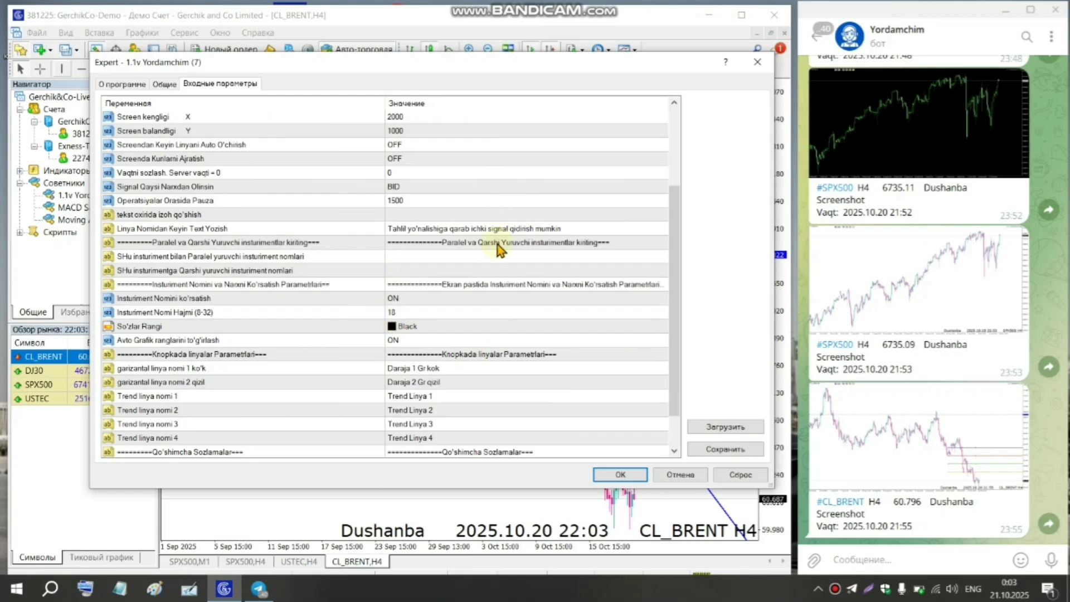
{"action": "scroll", "coordinate": [491, 256], "scroll_direction": "up", "scroll_amount": 3}
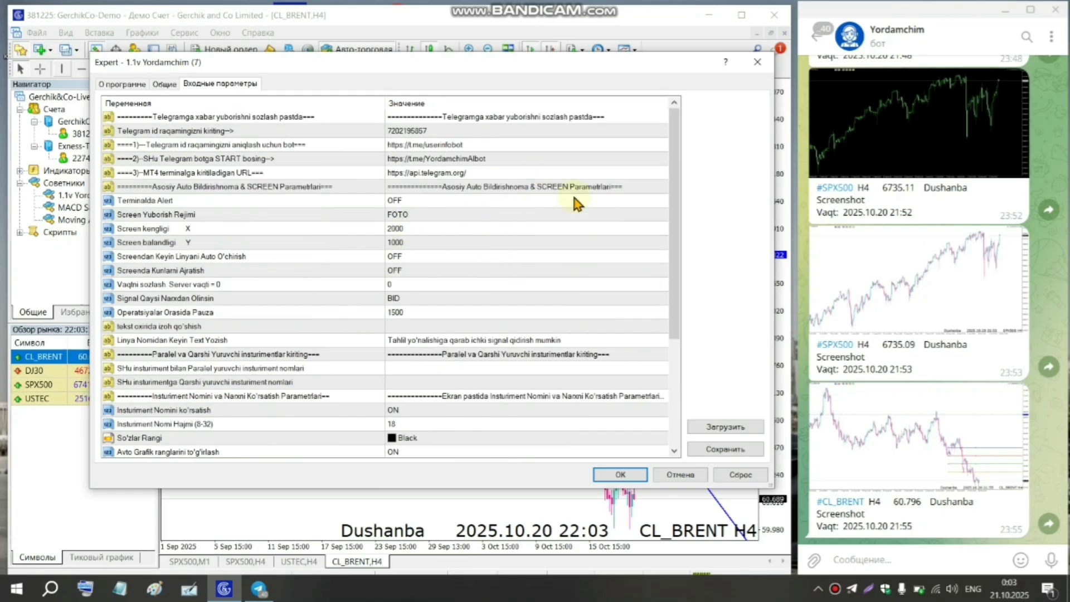